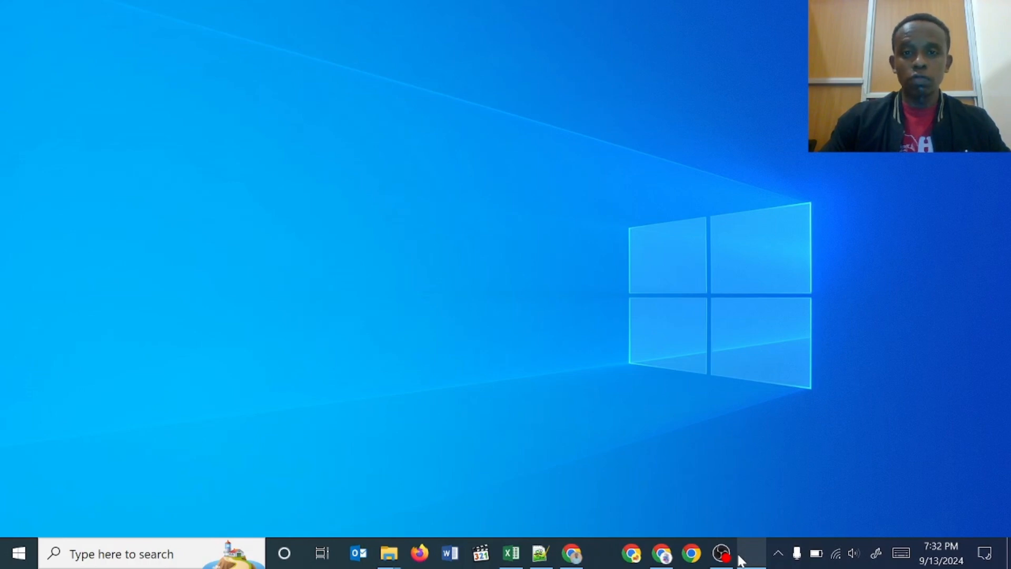
Switch to the Employee Sample Data workbook in Excel and look through the header columns of the employee table.
{"action": "left_click", "coordinate": [509, 554]}
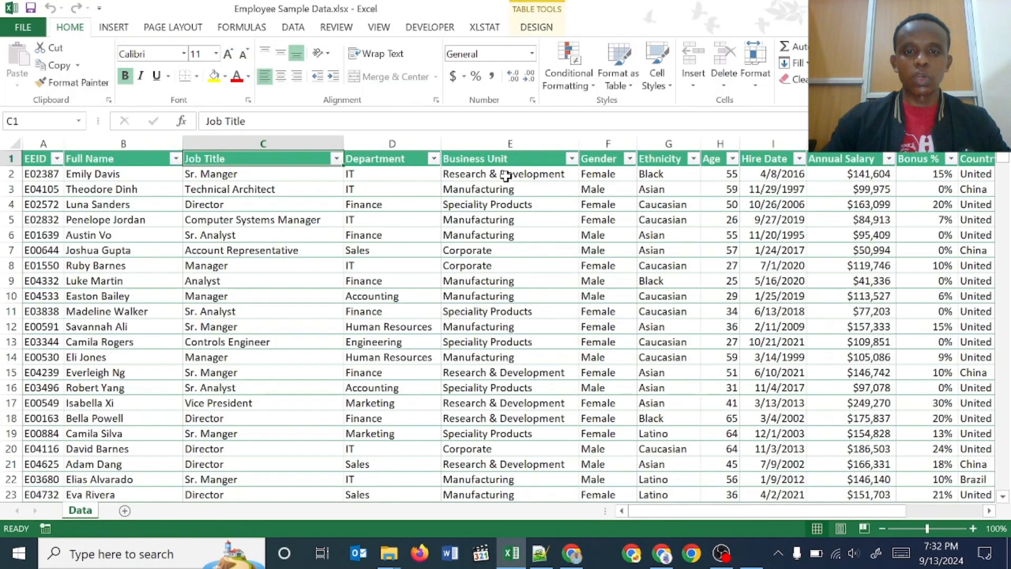
{"action": "key", "text": "Left"}
{"action": "key", "text": "Left"}
{"action": "key", "text": "Right"}
{"action": "key", "text": "Right"}
{"action": "key", "text": "Right"}
{"action": "key", "text": "Right"}
{"action": "key", "text": "Right"}
{"action": "key", "text": "Right"}
{"action": "key", "text": "Right"}
{"action": "key", "text": "Right"}
{"action": "key", "text": "Right"}
{"action": "key", "text": "Right"}
{"action": "key", "text": "Right"}
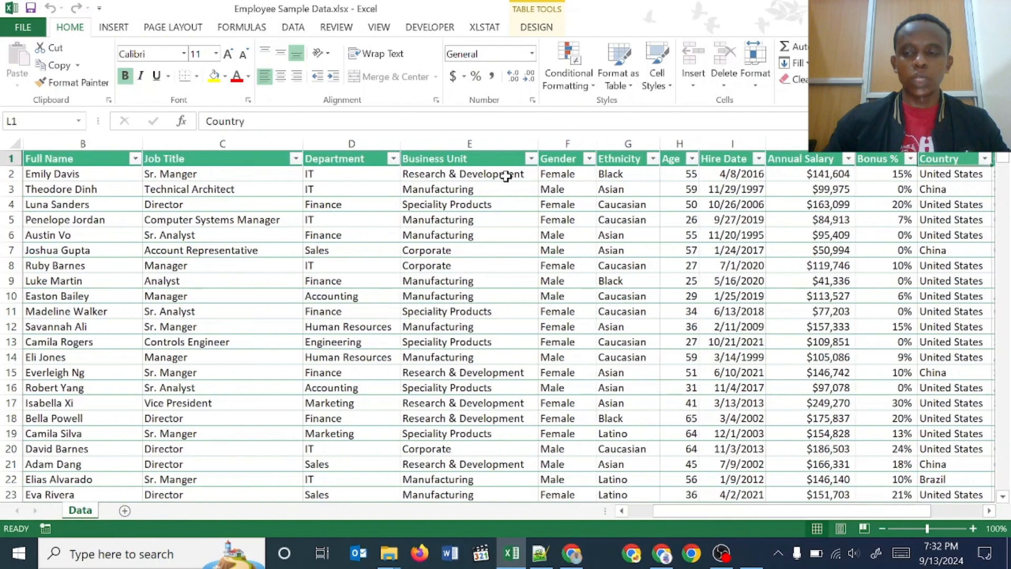
{"action": "key", "text": "Right"}
{"action": "key", "text": "Right"}
{"action": "key", "text": "Home"}
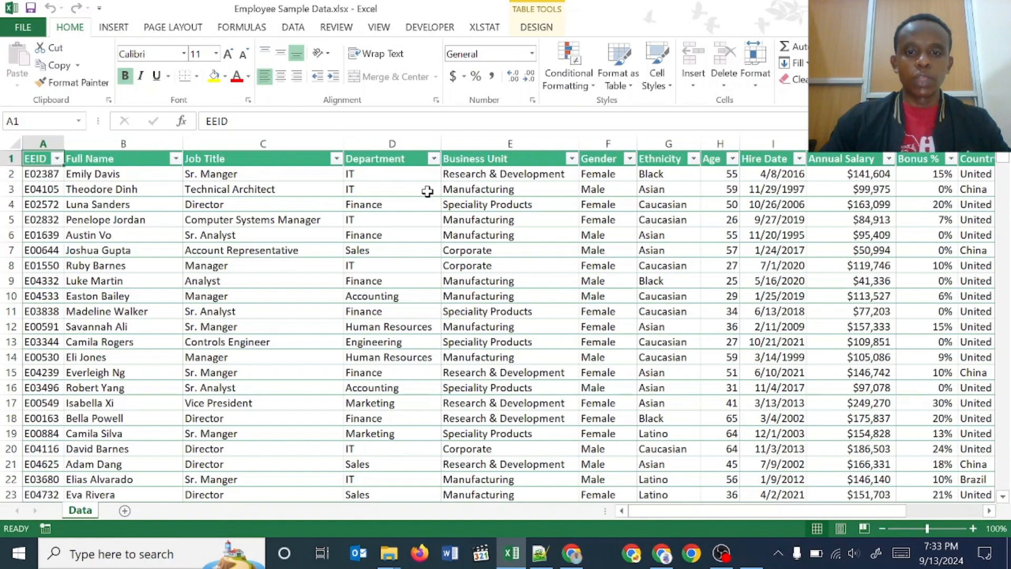
Inspect the Full Name and Business Unit columns of the employee table and bring up the data tools.
{"action": "left_click", "coordinate": [121, 153]}
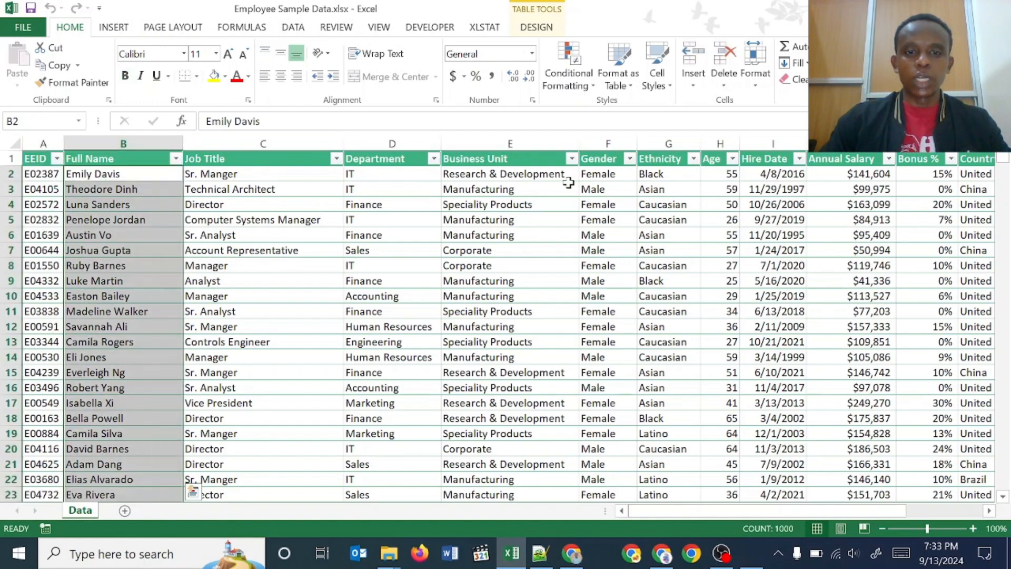
{"action": "left_click", "coordinate": [512, 174]}
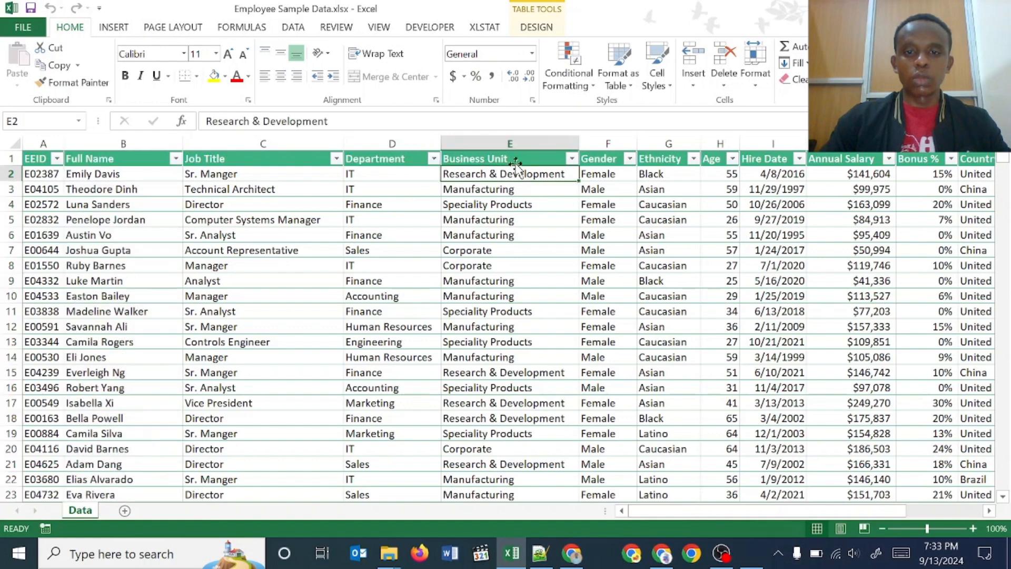
{"action": "left_click", "coordinate": [518, 141]}
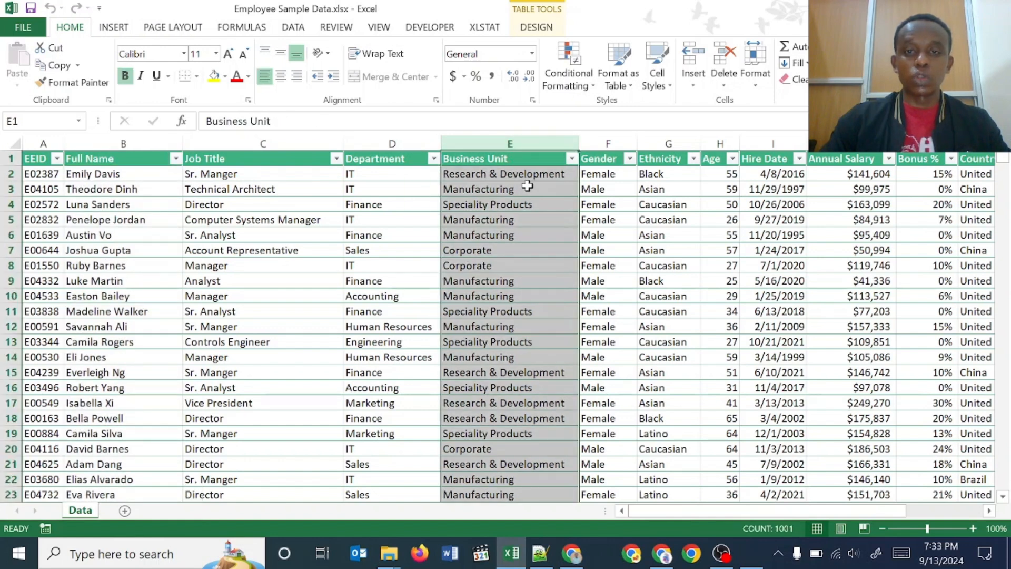
{"action": "left_click", "coordinate": [213, 202]}
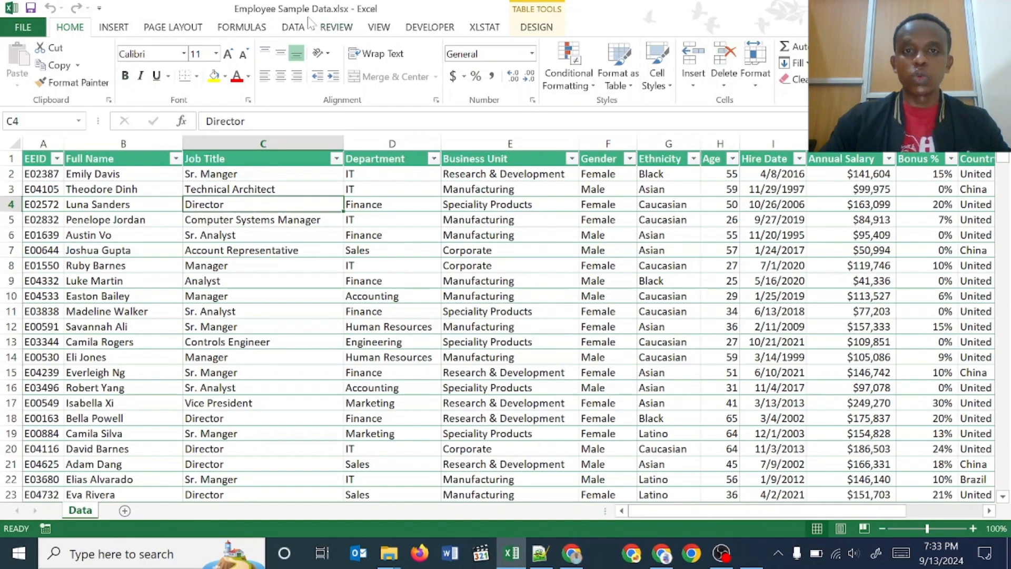
{"action": "left_click", "coordinate": [307, 28]}
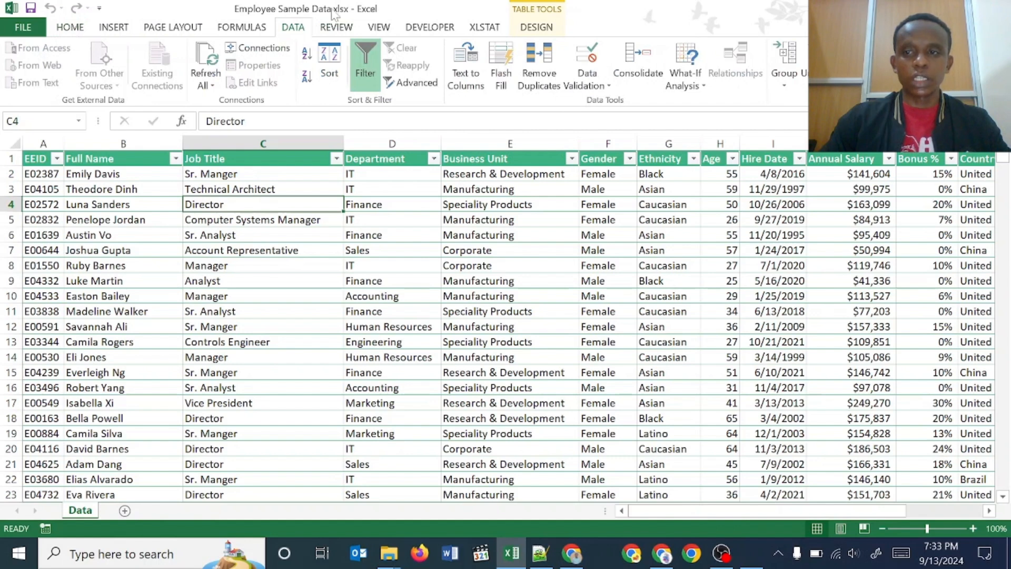
{"action": "left_click", "coordinate": [711, 233]}
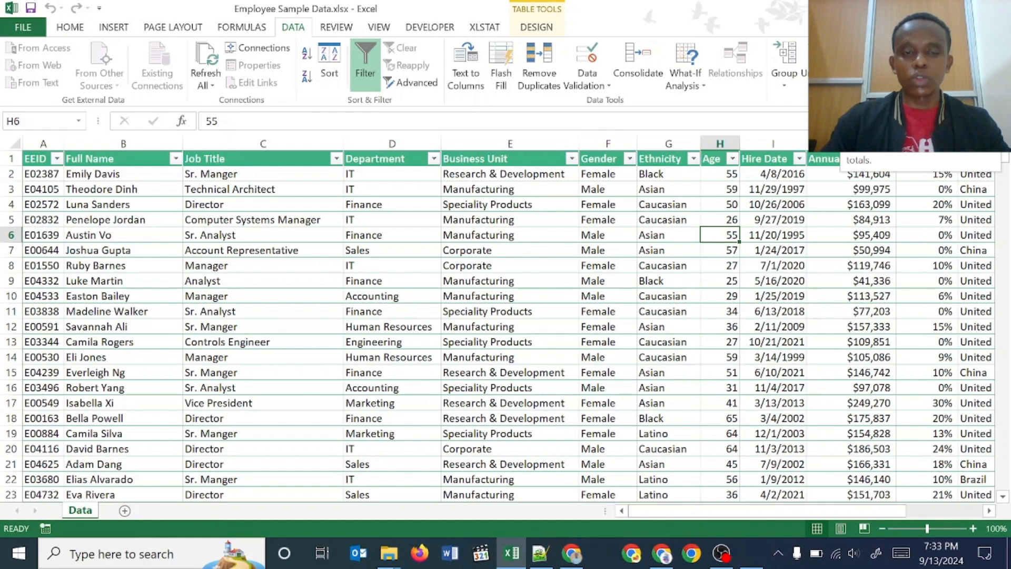
Look across the fourth row of the table from the Business Unit column to beyond the Exit Date column.
{"action": "left_click", "coordinate": [535, 204]}
{"action": "key", "text": "Right"}
{"action": "key", "text": "Right"}
{"action": "key", "text": "Right"}
{"action": "key", "text": "Right"}
{"action": "key", "text": "Right"}
{"action": "key", "text": "Right"}
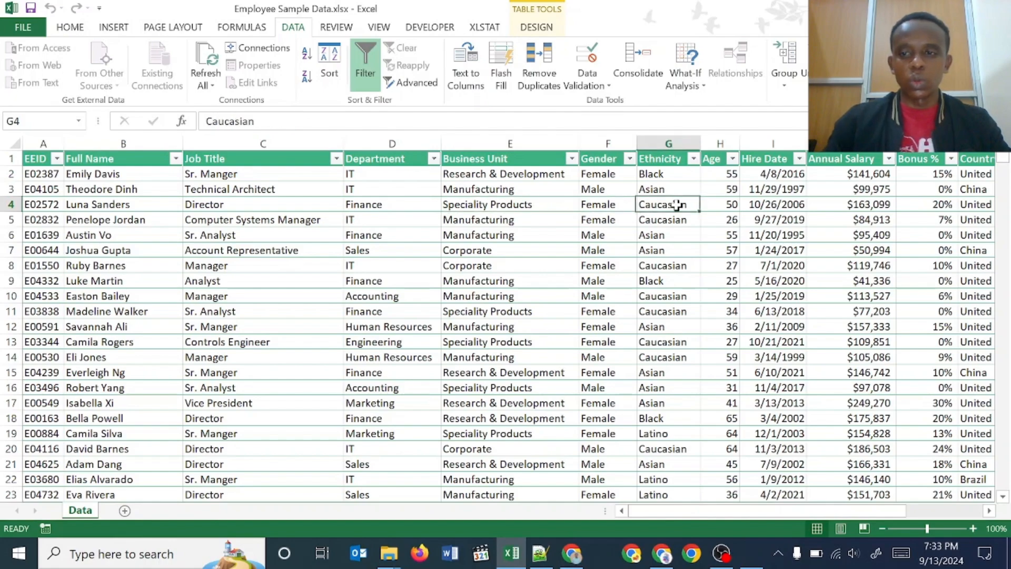
{"action": "key", "text": "Right"}
{"action": "key", "text": "Right"}
{"action": "key", "text": "Right"}
{"action": "key", "text": "Right"}
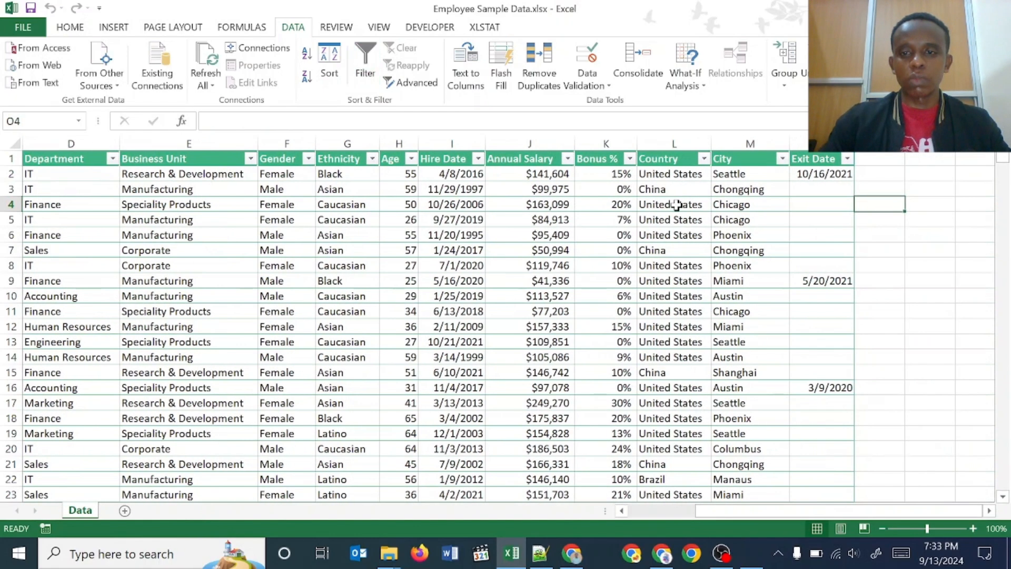
Examine the Annual Salary column, the table's extent to Exit Date, and the Job Title, Department and Business Unit columns.
{"action": "left_click", "coordinate": [548, 141]}
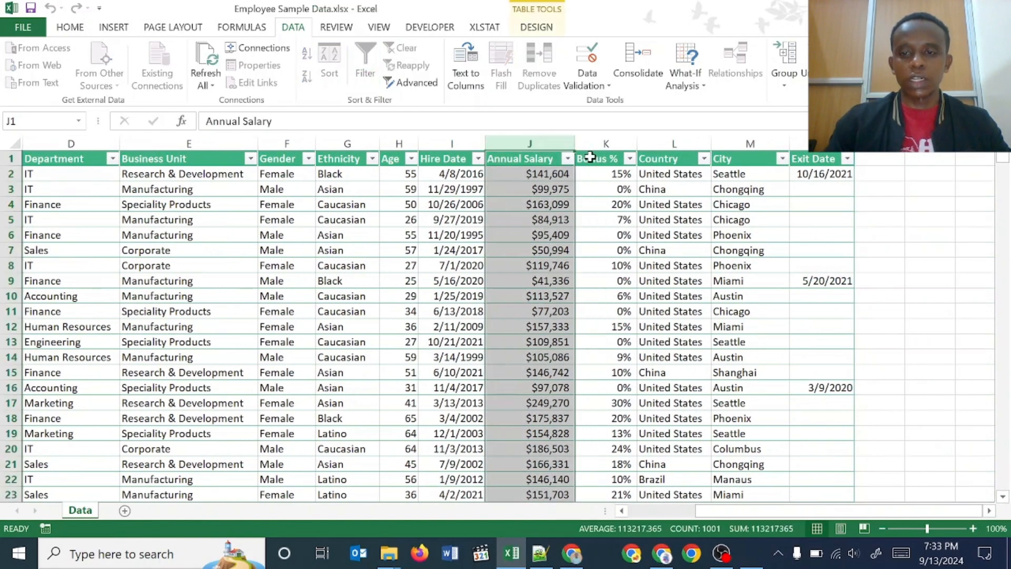
{"action": "key", "text": "ctrl+Home"}
{"action": "key", "text": "Right"}
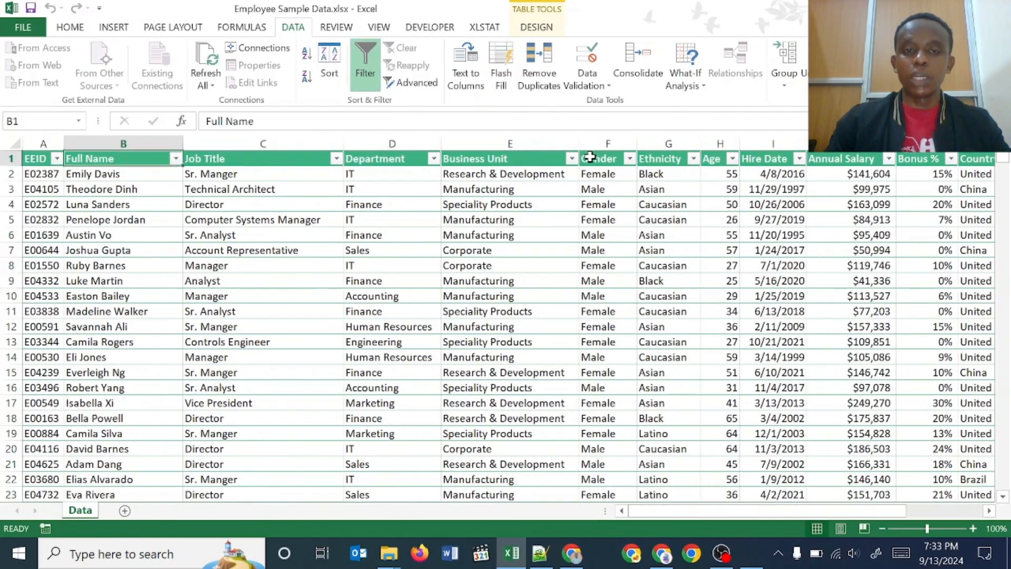
{"action": "key", "text": "ctrl+Right"}
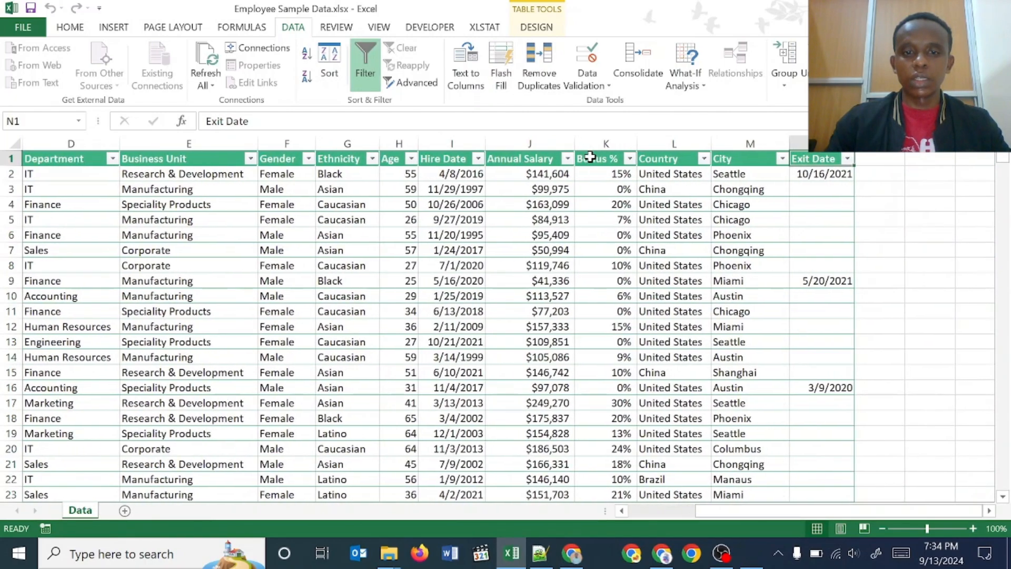
{"action": "key", "text": "ctrl+Left"}
{"action": "key", "text": "Down"}
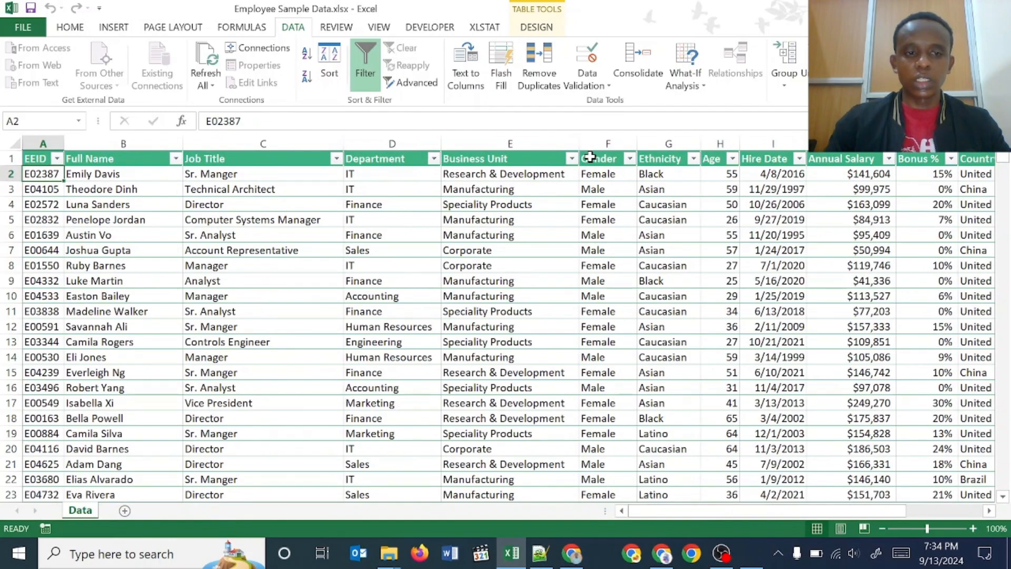
{"action": "key", "text": "ctrl+Right"}
{"action": "key", "text": "ctrl+Left"}
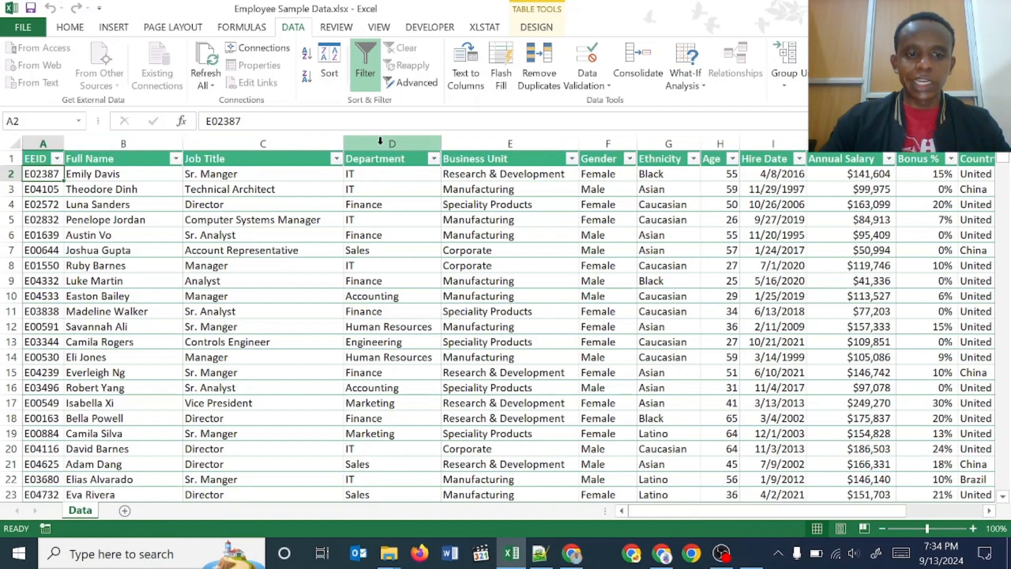
{"action": "left_click", "coordinate": [311, 143]}
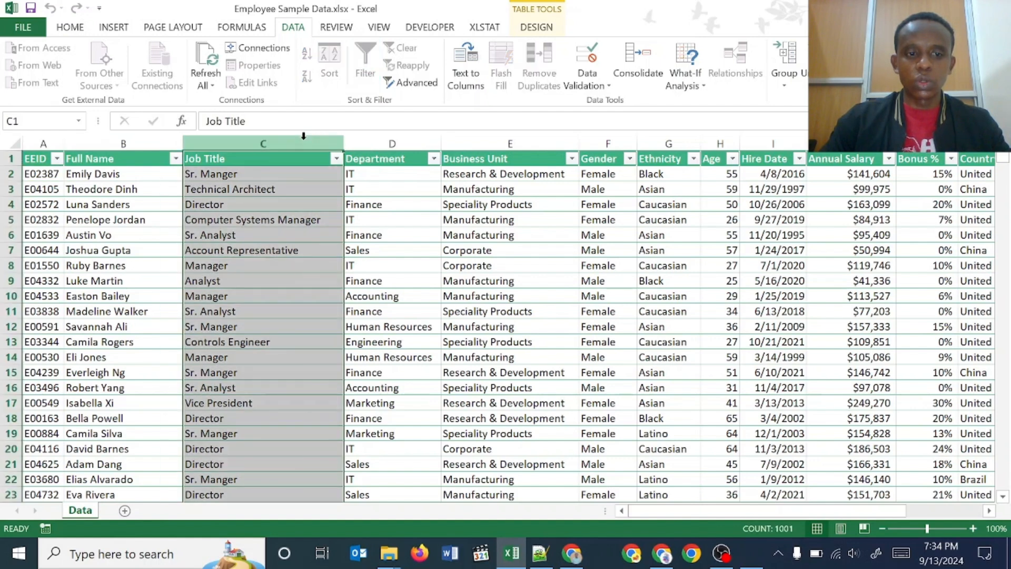
{"action": "left_click", "coordinate": [389, 149]}
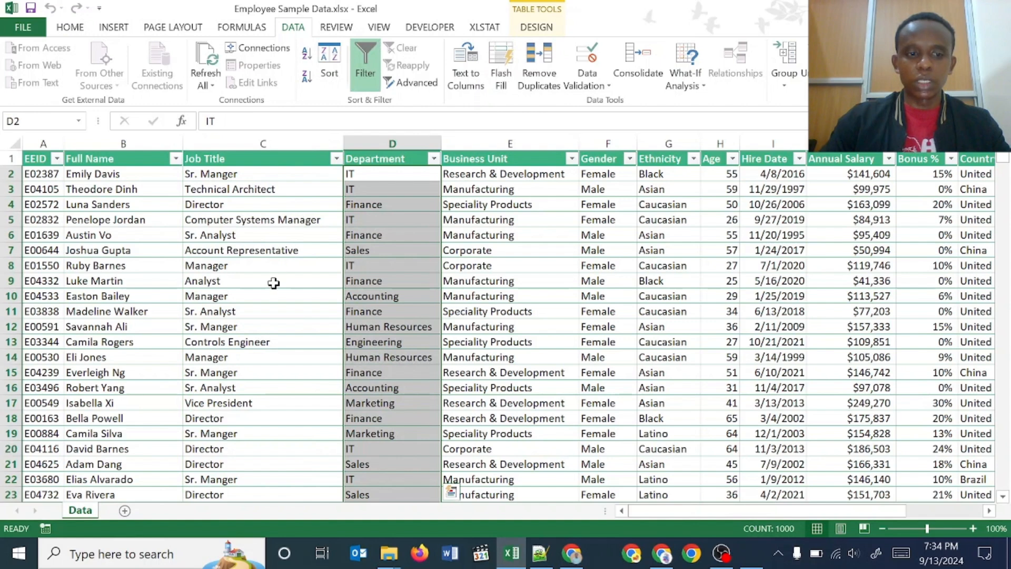
{"action": "left_click", "coordinate": [490, 136]}
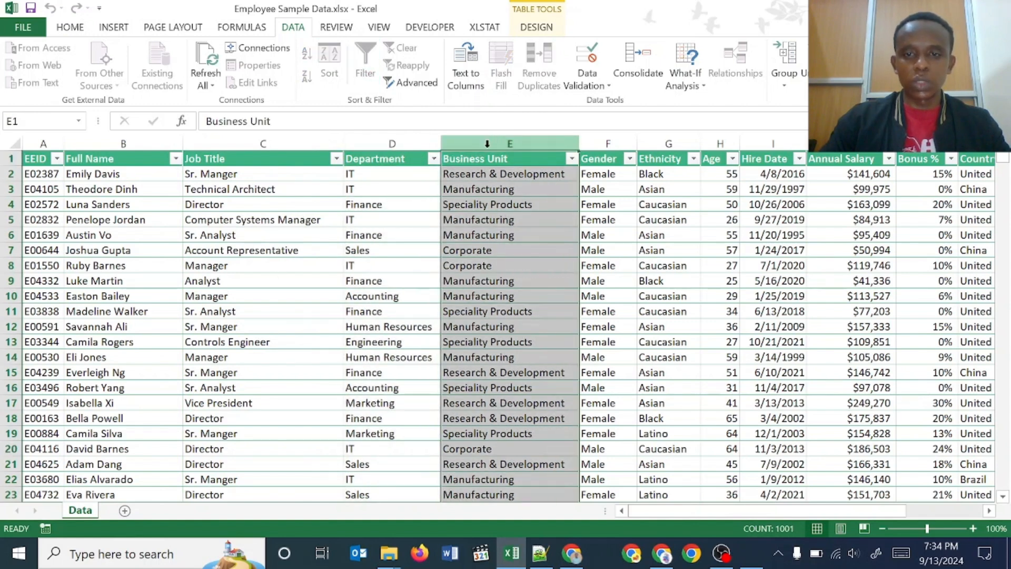
{"action": "left_click", "coordinate": [474, 185]}
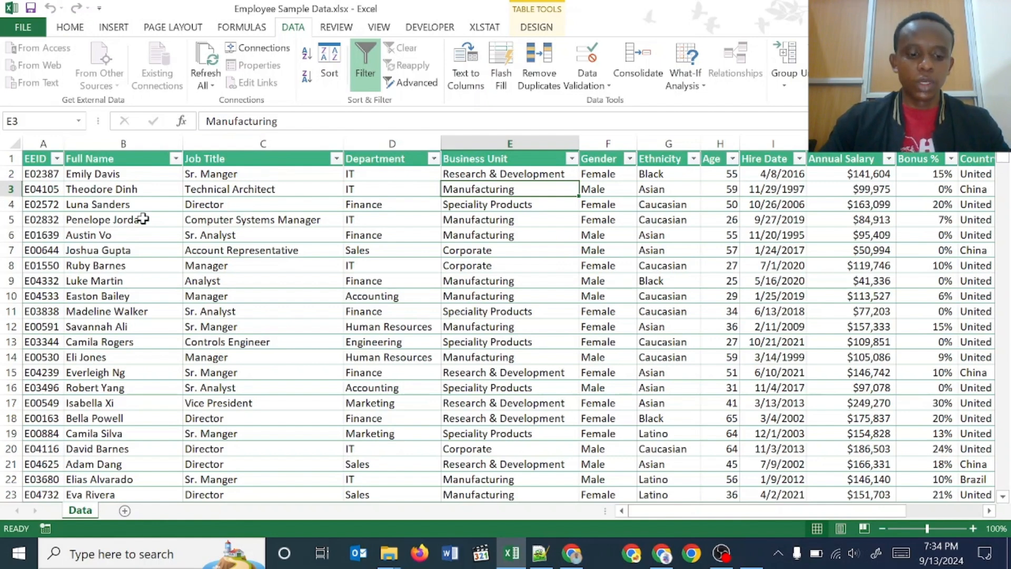
Copy the entire employee table on the Data sheet, including its header row.
{"action": "left_click", "coordinate": [203, 250]}
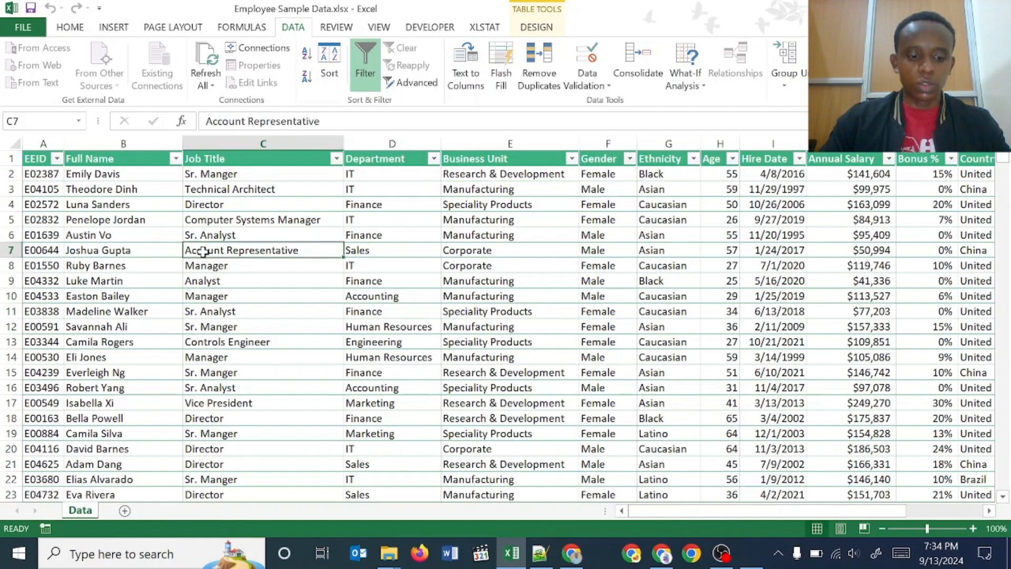
{"action": "key", "text": "ctrl+a"}
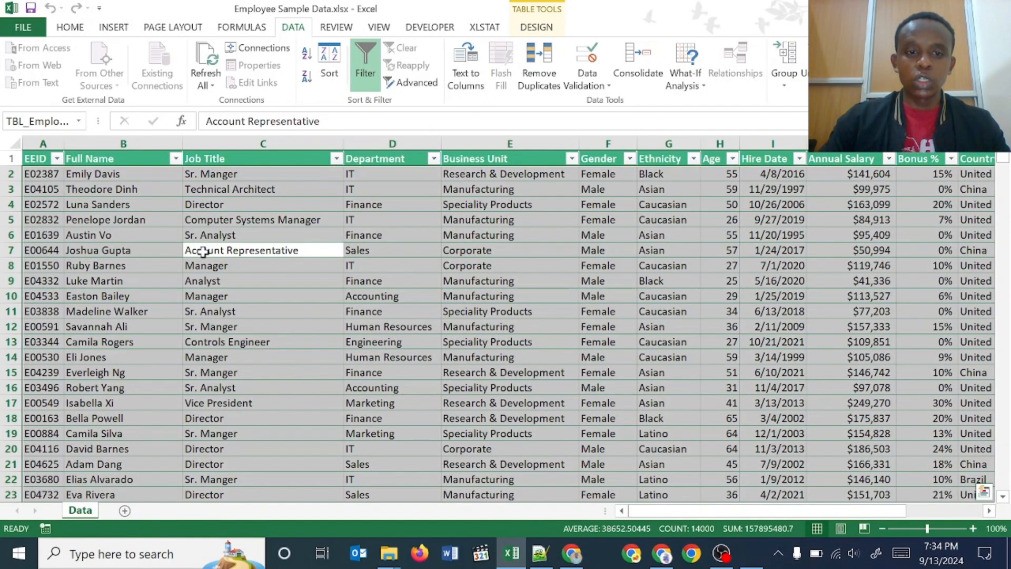
{"action": "key", "text": "ctrl+a"}
{"action": "key", "text": "ctrl+c"}
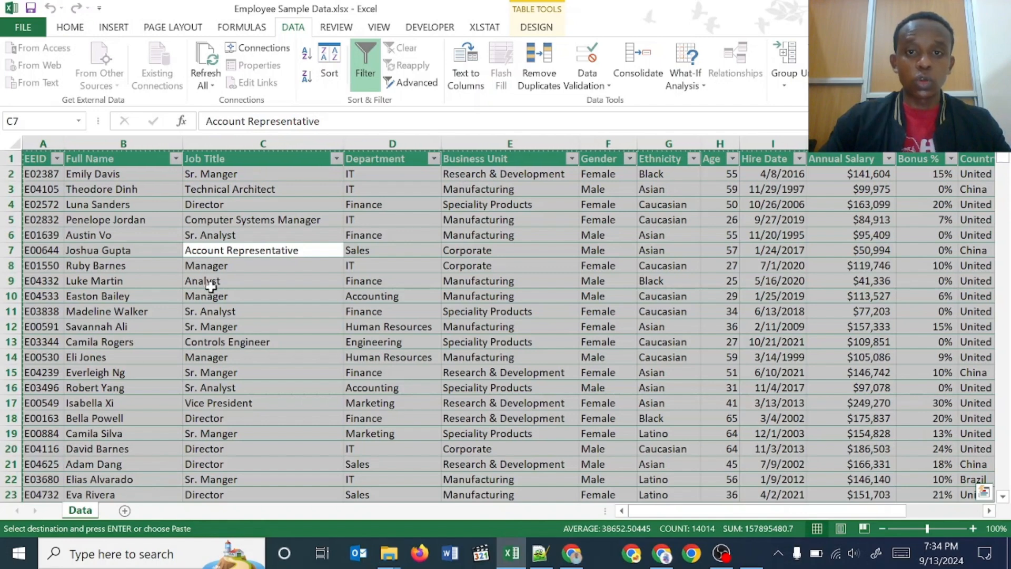
Paste the copied table as values at A1 of a new sheet and turn on filters for its header row.
{"action": "left_click", "coordinate": [125, 511]}
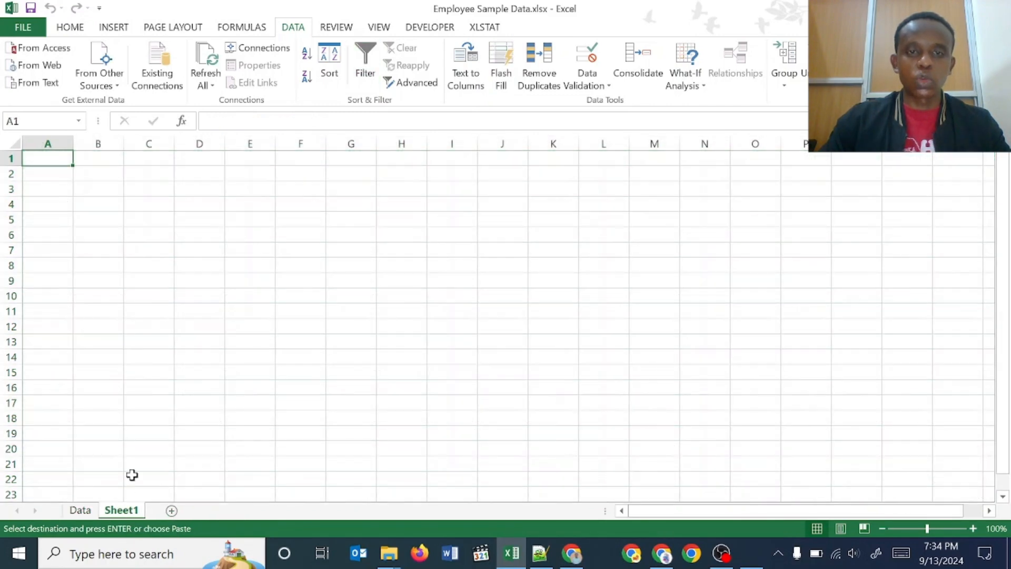
{"action": "right_click", "coordinate": [48, 157]}
{"action": "left_click", "coordinate": [104, 225]}
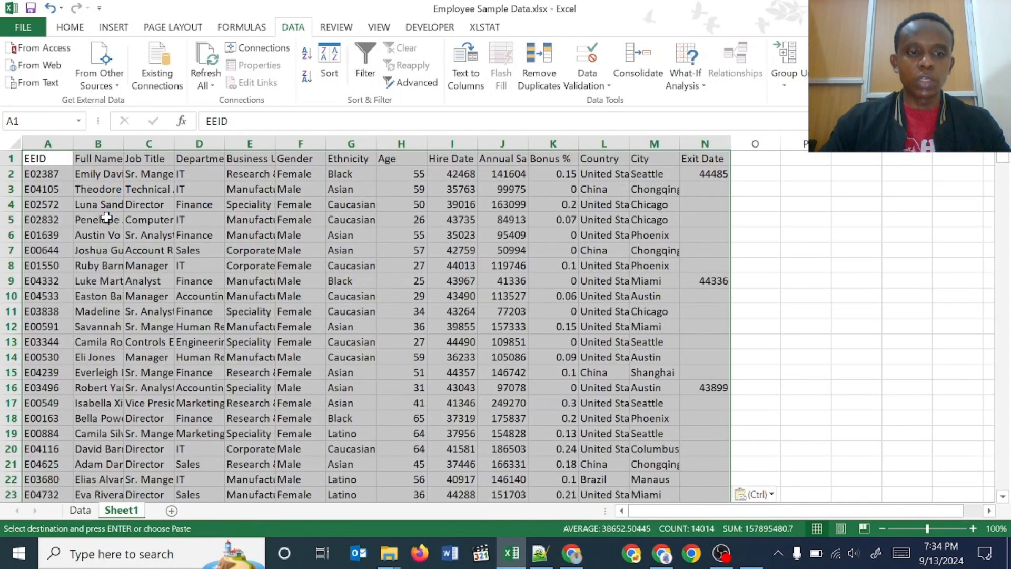
{"action": "left_click", "coordinate": [266, 173]}
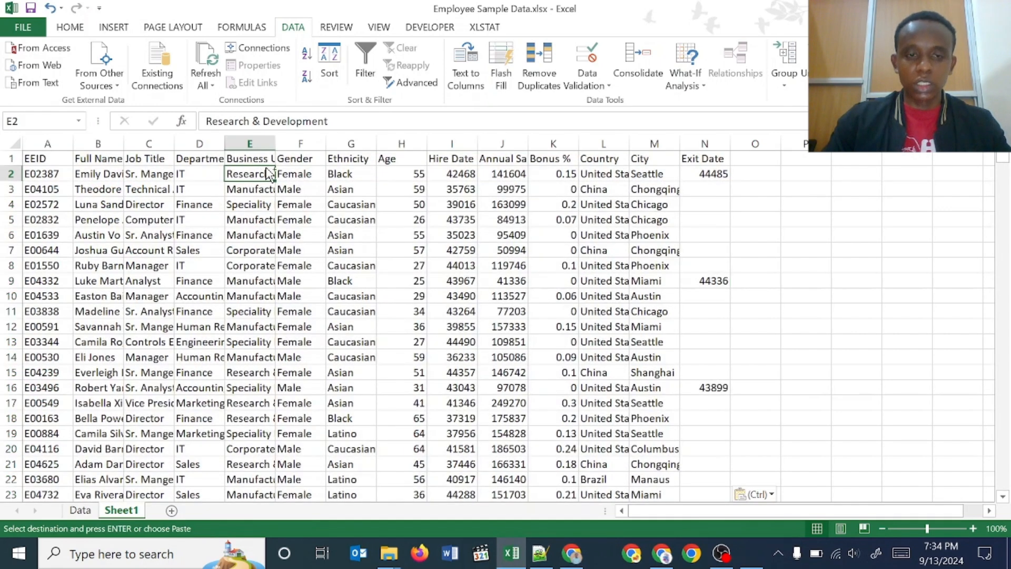
{"action": "key", "text": "ctrl+shift+l"}
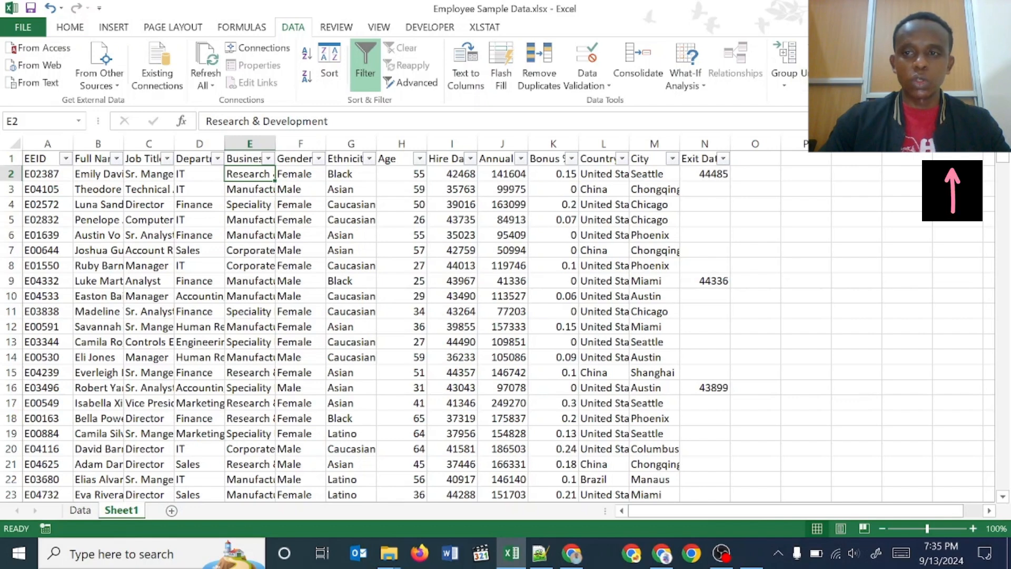
Start a Subtotal on the pasted data, replacing Exit Date with Annual Salary as the column to subtotal.
{"action": "left_click", "coordinate": [865, 68]}
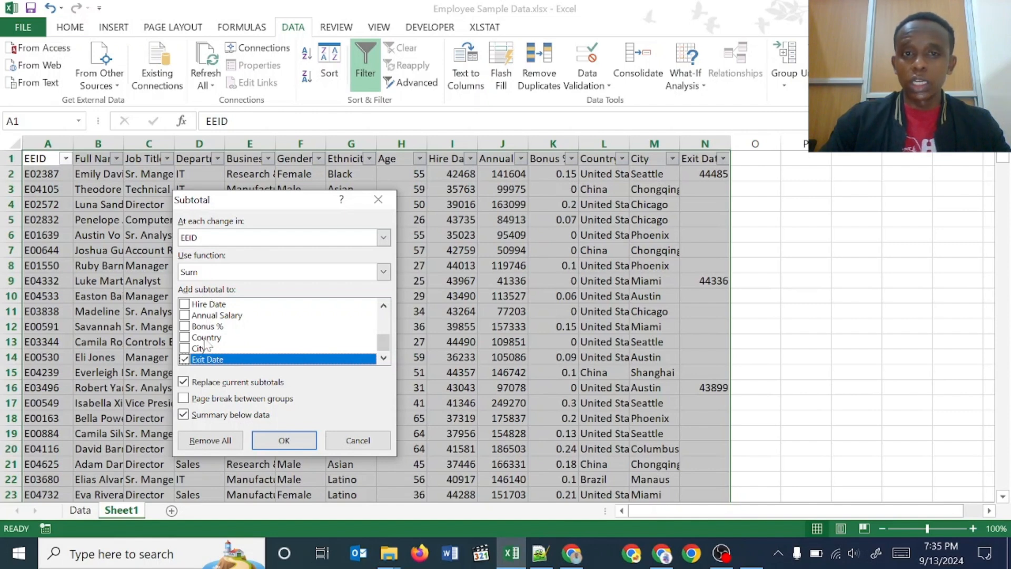
{"action": "left_click", "coordinate": [185, 359]}
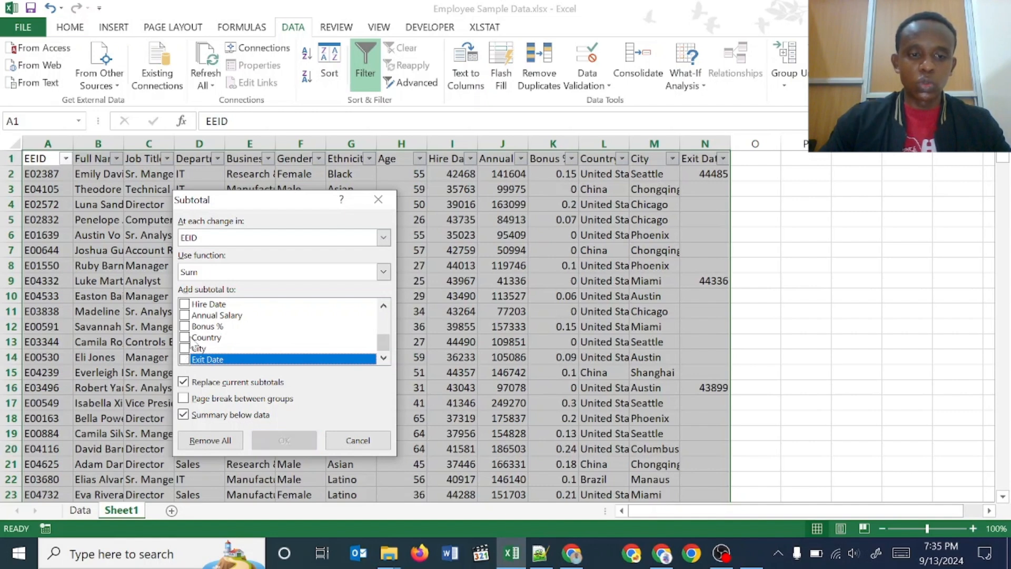
{"action": "left_click", "coordinate": [384, 306]}
{"action": "left_click", "coordinate": [383, 306]}
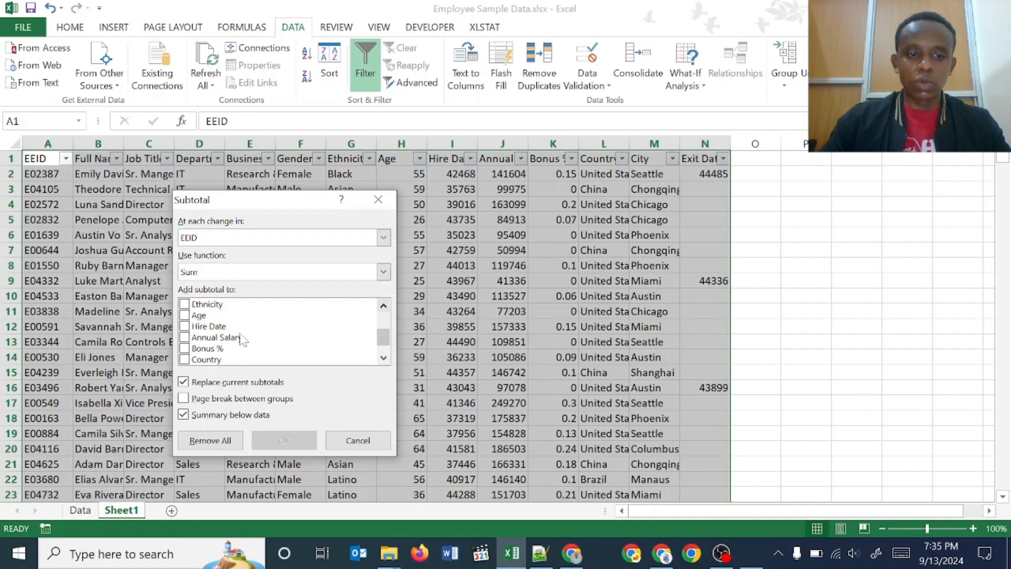
{"action": "left_click", "coordinate": [187, 340]}
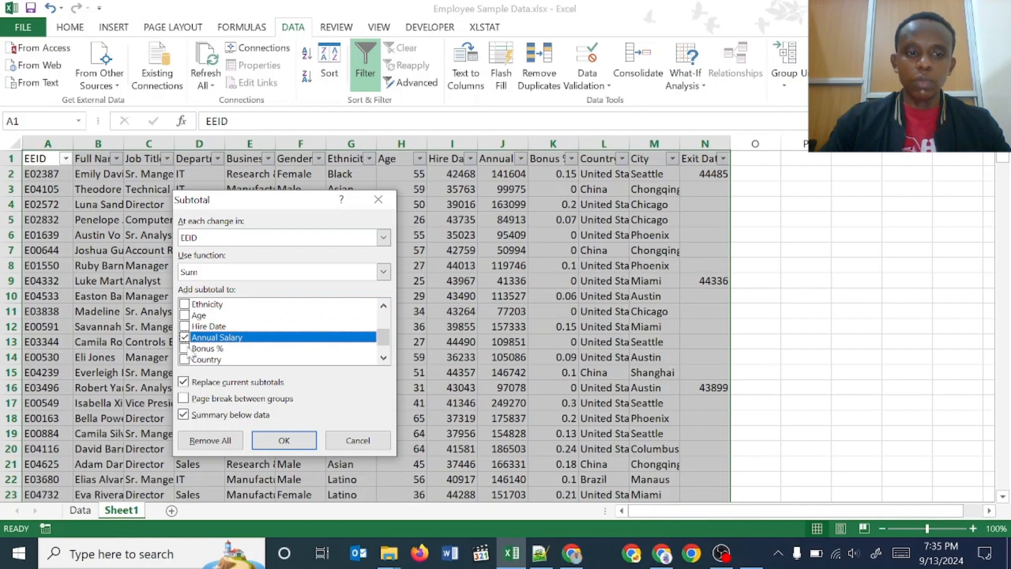
{"action": "left_click", "coordinate": [384, 304]}
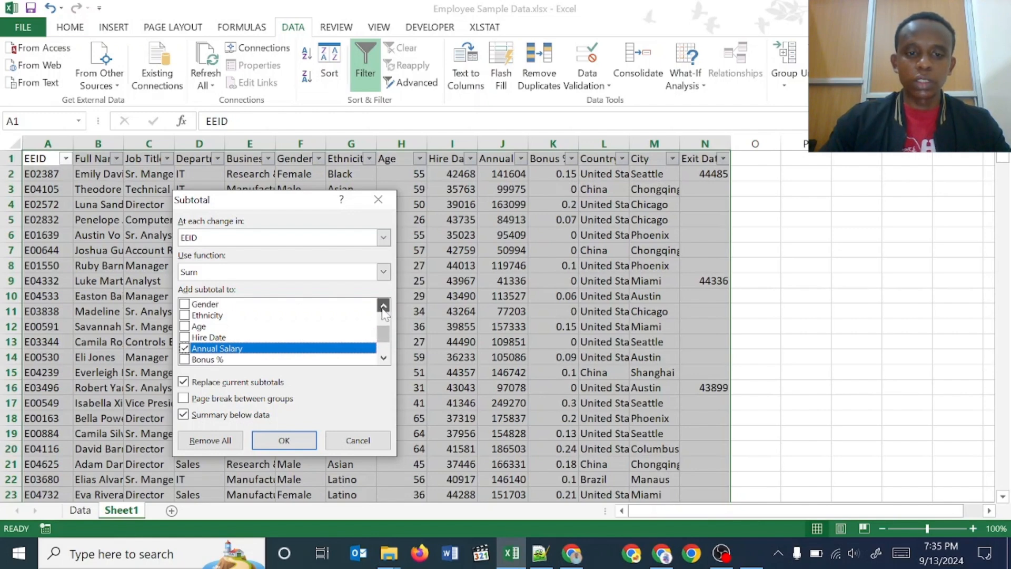
{"action": "left_click", "coordinate": [384, 305]}
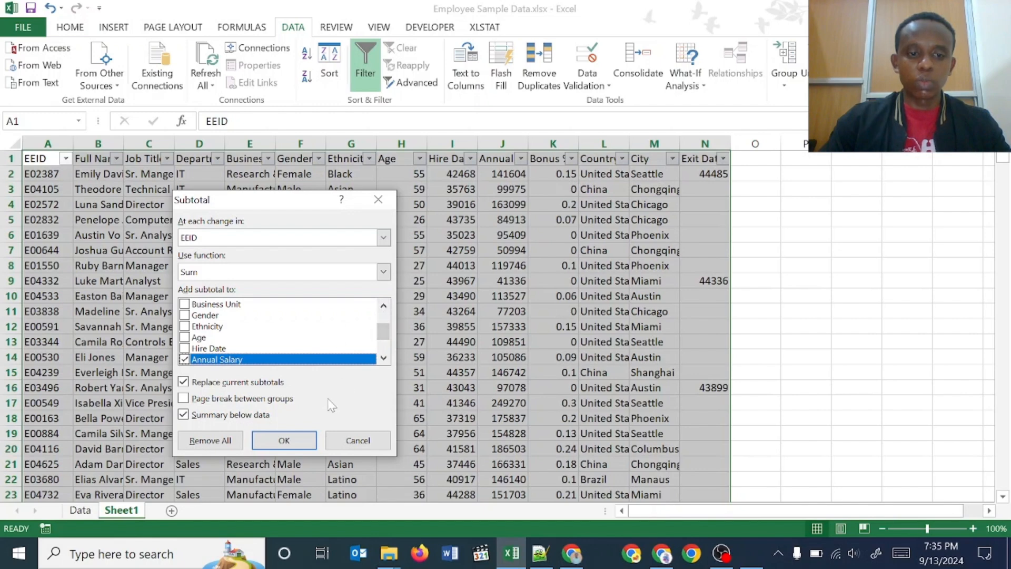
Set the Sum subtotals to be added at each change in Job Title and apply them.
{"action": "left_click", "coordinate": [279, 237]}
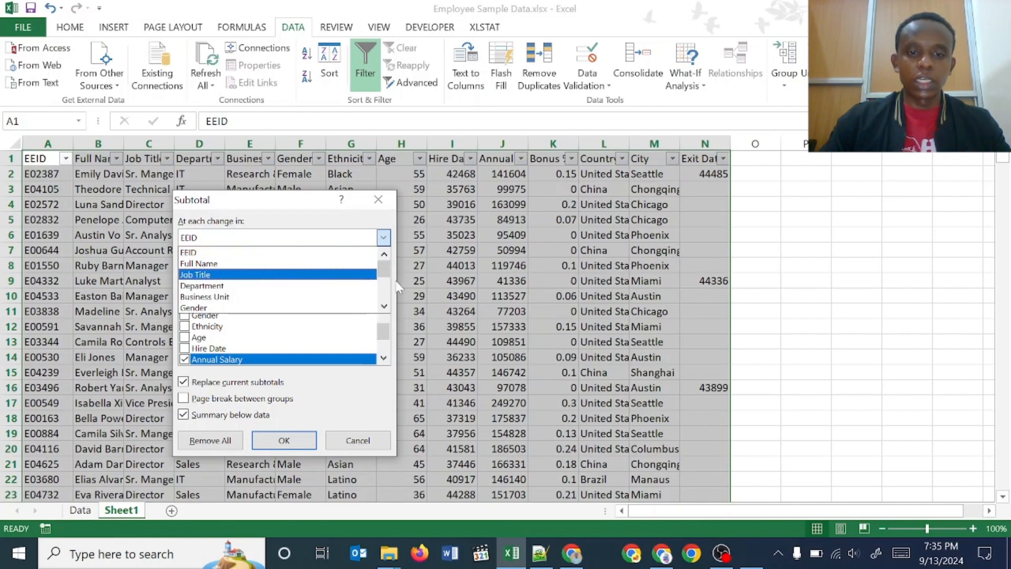
{"action": "left_click", "coordinate": [349, 274]}
{"action": "left_click", "coordinate": [284, 438]}
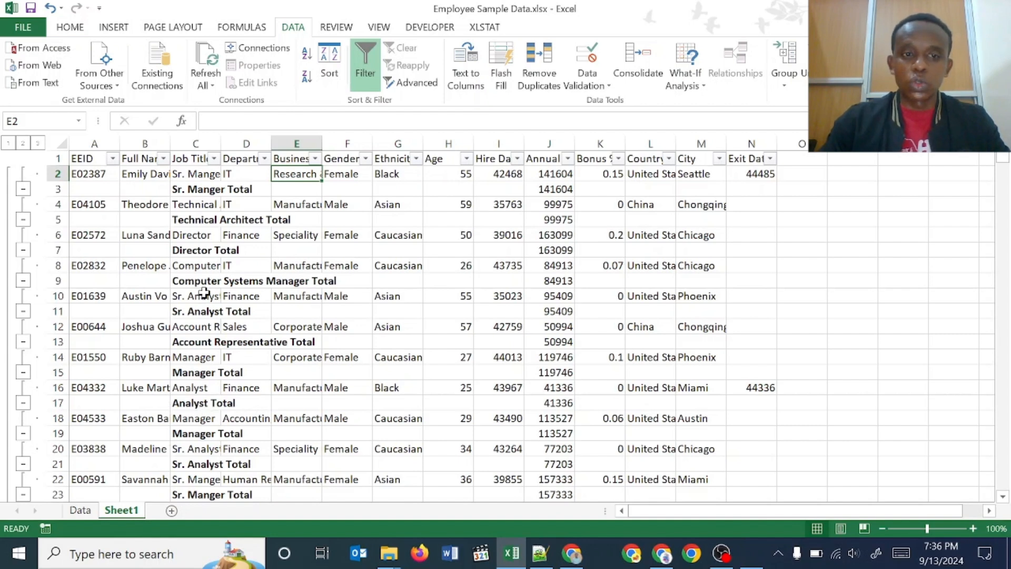
Autofit the Job Title column, collapse the outline to the subtotal rows, and check the list for repeated job titles.
{"action": "left_click", "coordinate": [226, 139]}
{"action": "left_click", "coordinate": [226, 139]}
{"action": "left_click", "coordinate": [226, 139]}
{"action": "double_click", "coordinate": [226, 138]}
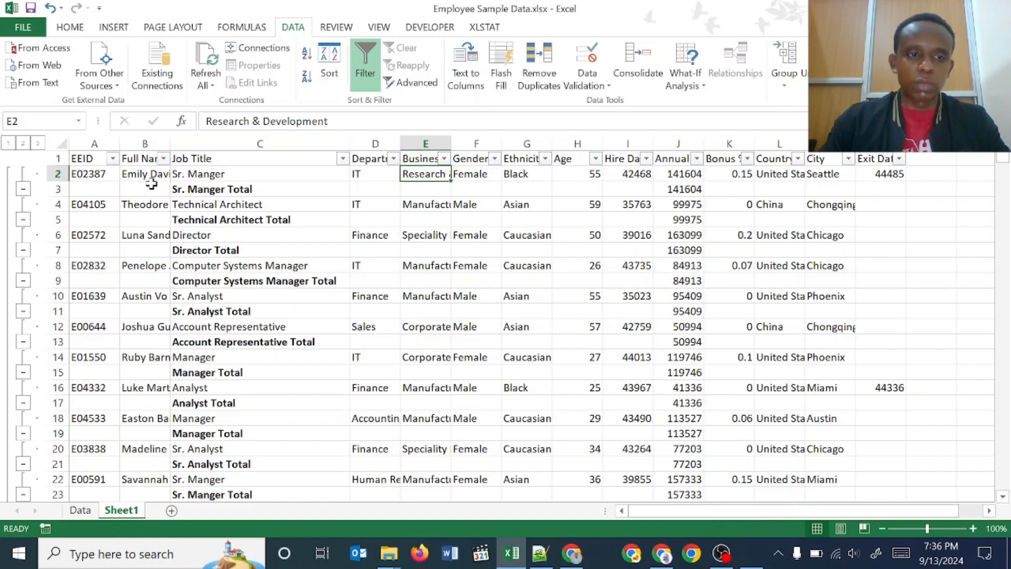
{"action": "left_click", "coordinate": [24, 144]}
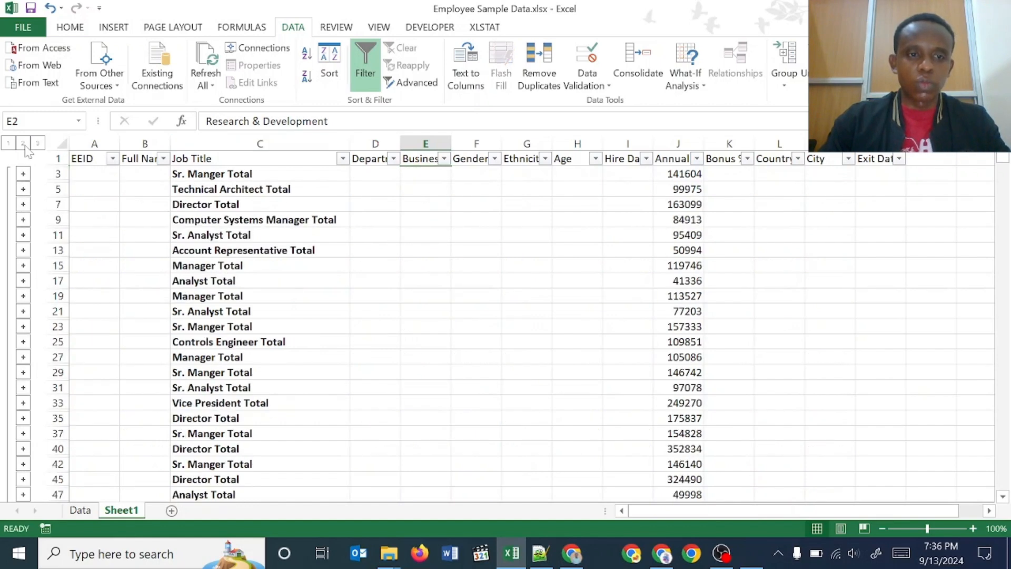
{"action": "left_click_drag", "start_coordinate": [243, 168], "coordinate": [247, 249]}
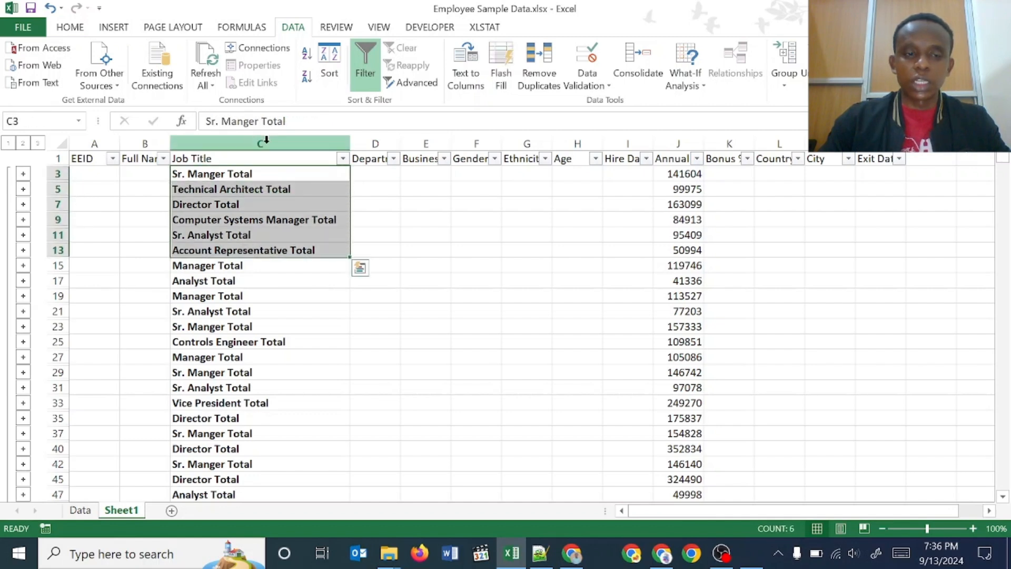
{"action": "left_click", "coordinate": [255, 154]}
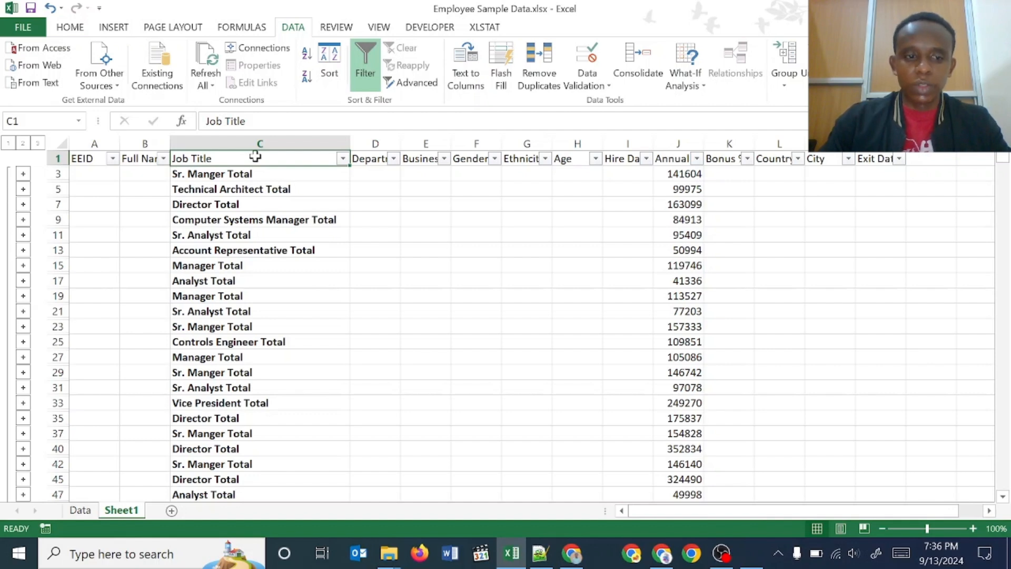
{"action": "left_click", "coordinate": [227, 174]}
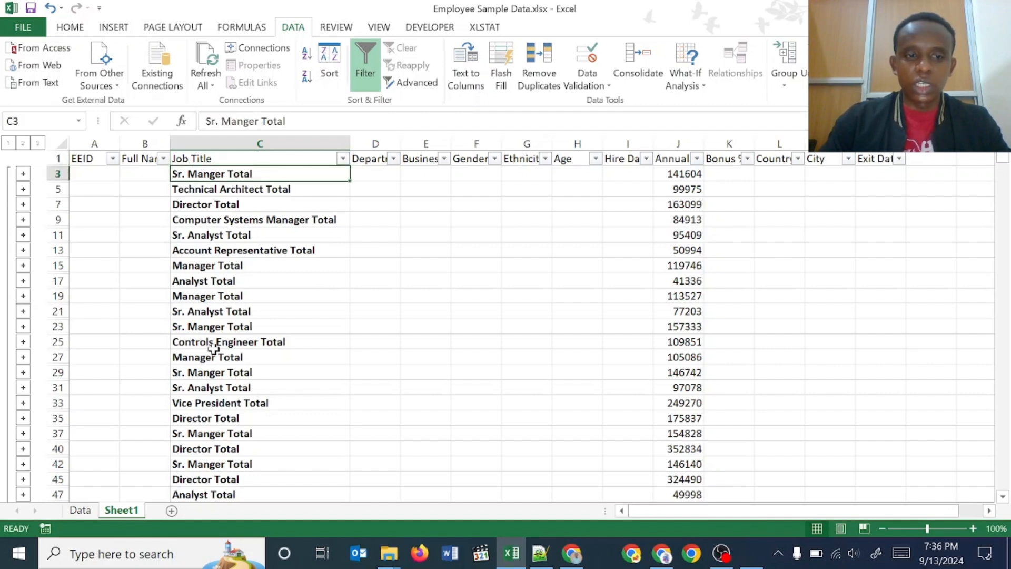
{"action": "left_click", "coordinate": [222, 329]}
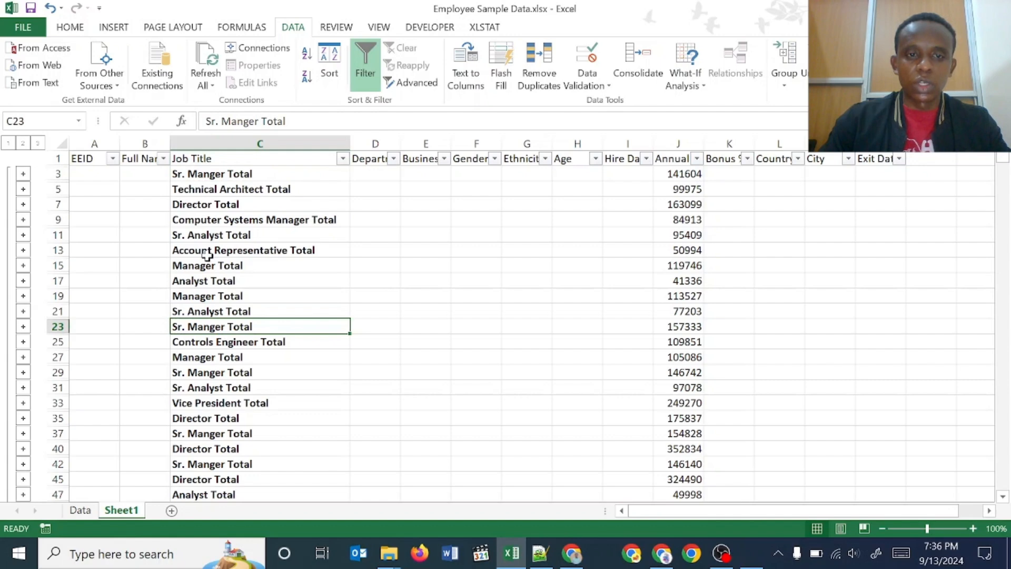
Undo the subtotals on the pasted data and sort the table by Job Title from A to Z.
{"action": "left_click", "coordinate": [50, 9]}
{"action": "left_click", "coordinate": [51, 8]}
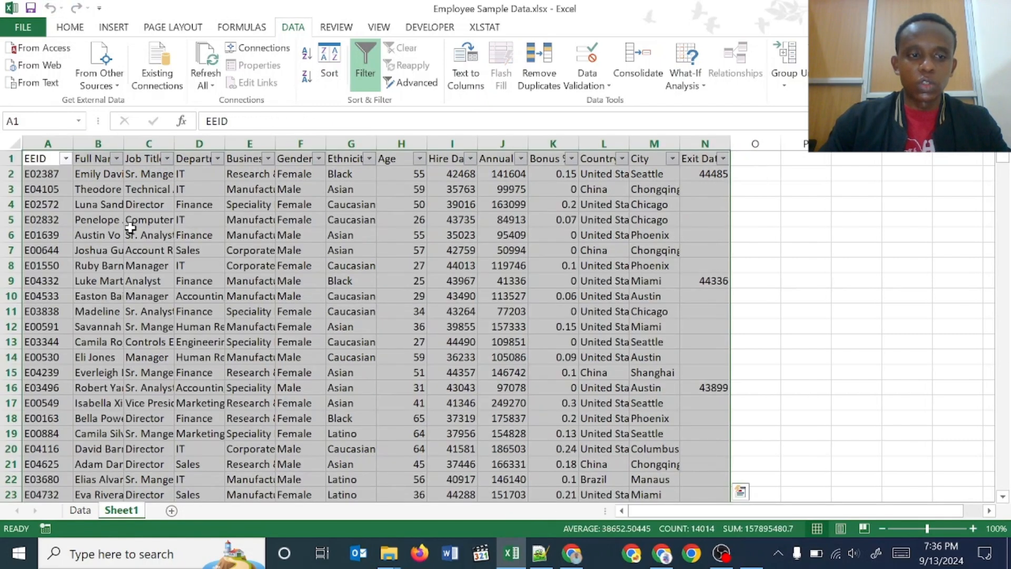
{"action": "left_click", "coordinate": [139, 173]}
{"action": "left_click", "coordinate": [167, 159]}
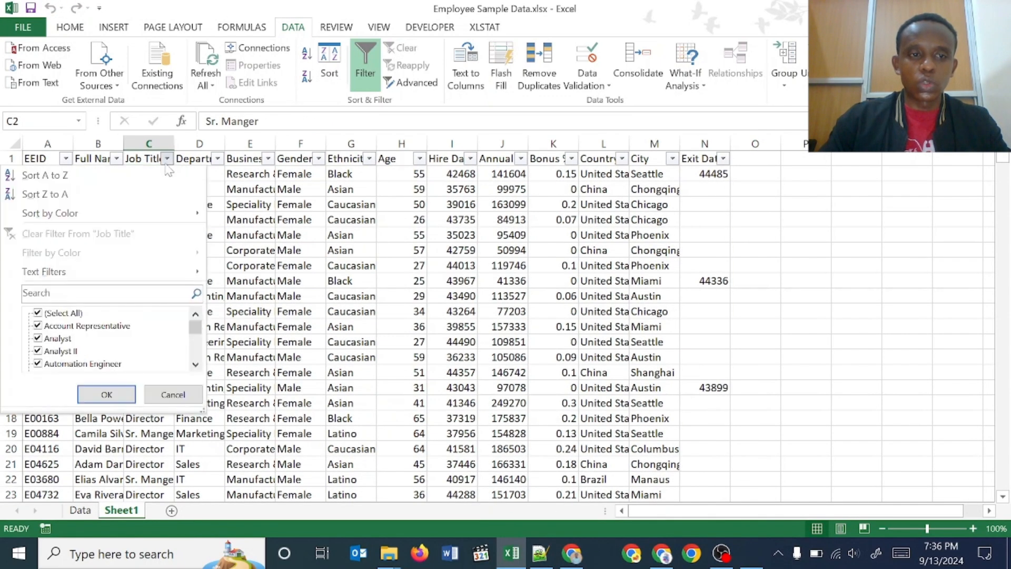
{"action": "left_click", "coordinate": [128, 173]}
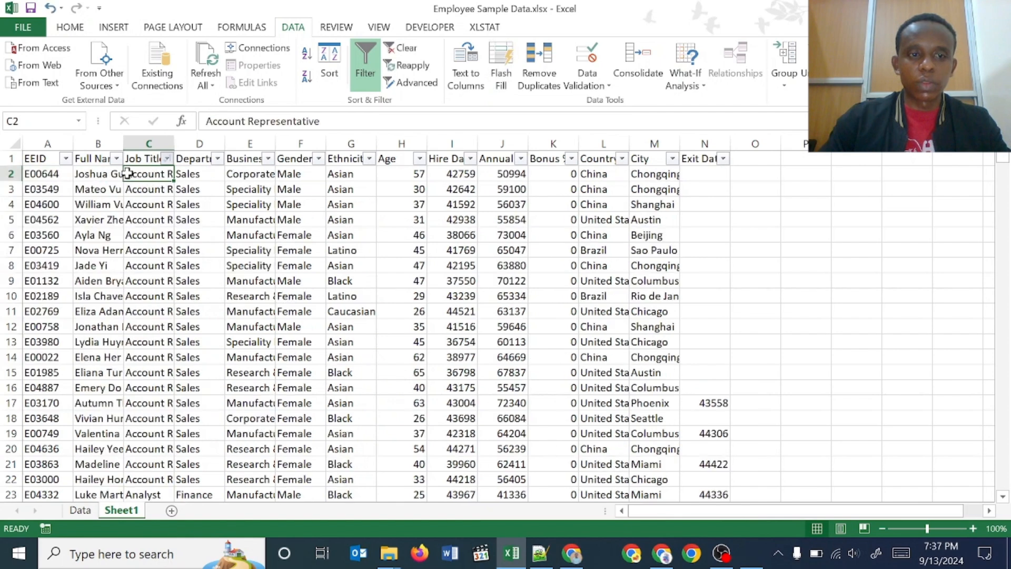
Autofit the Job Title column and check that identical job titles are grouped together.
{"action": "left_click", "coordinate": [140, 204]}
{"action": "left_click_drag", "start_coordinate": [141, 173], "coordinate": [142, 420]}
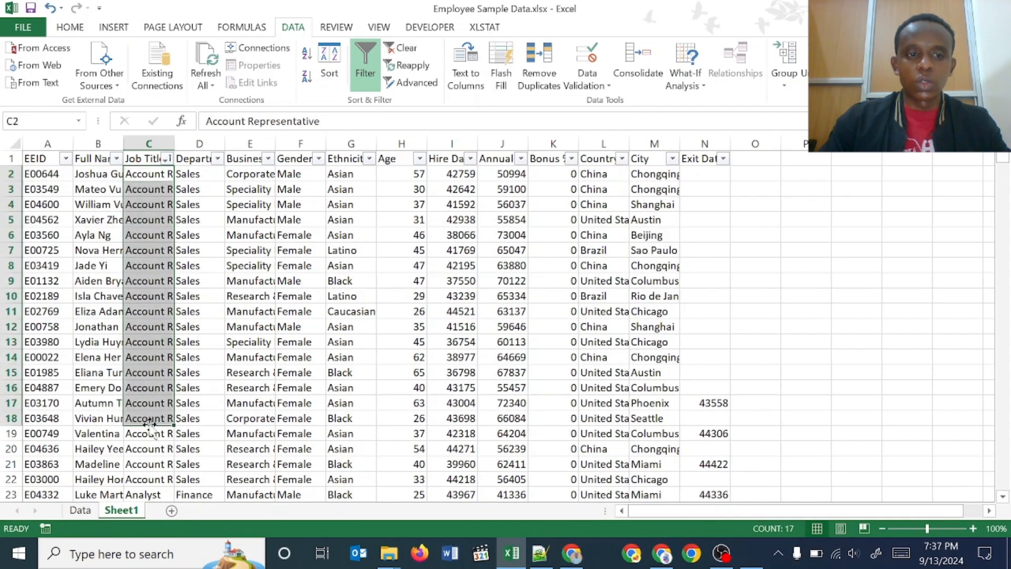
{"action": "double_click", "coordinate": [174, 138]}
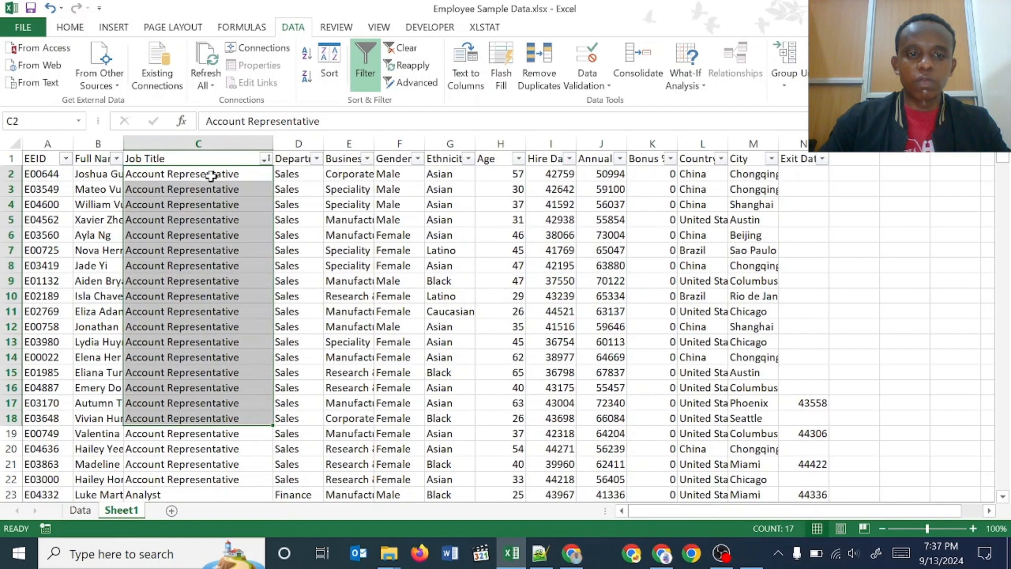
{"action": "left_click_drag", "start_coordinate": [214, 174], "coordinate": [207, 237]}
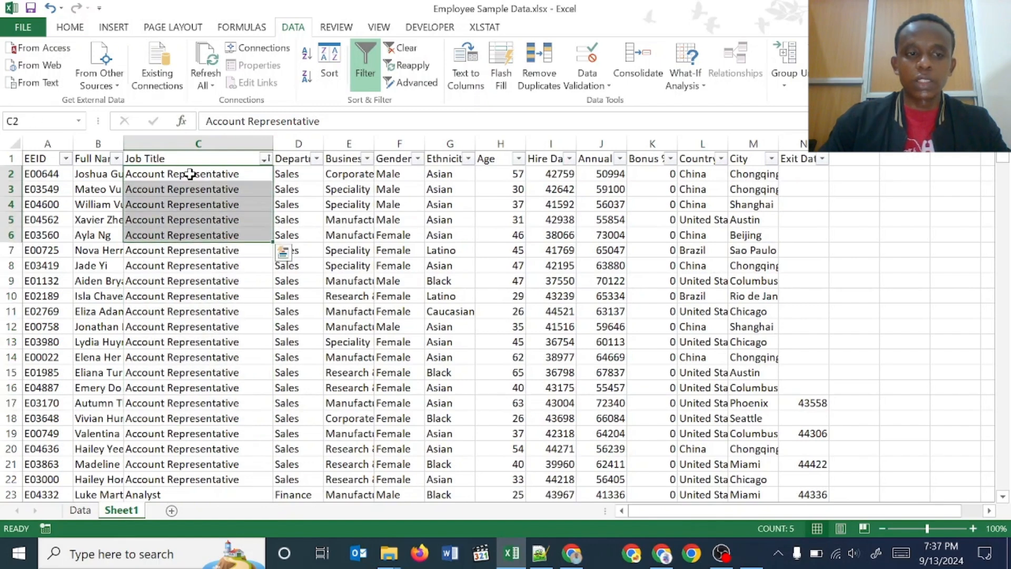
{"action": "left_click", "coordinate": [189, 141]}
Apply Sum subtotals of Annual Salary at each change in Job Title to the sorted data.
{"action": "left_click", "coordinate": [185, 190]}
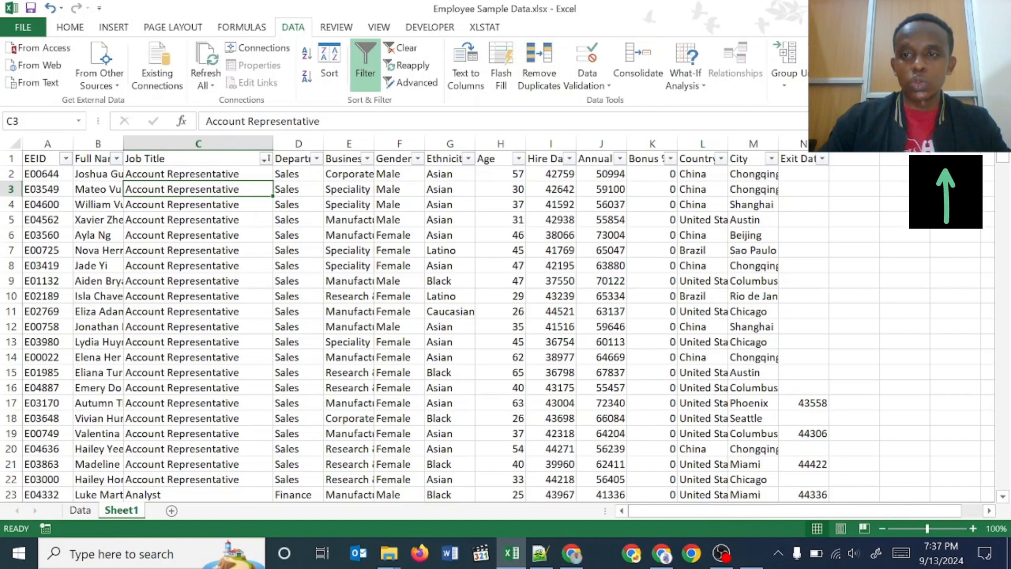
{"action": "left_click", "coordinate": [866, 66]}
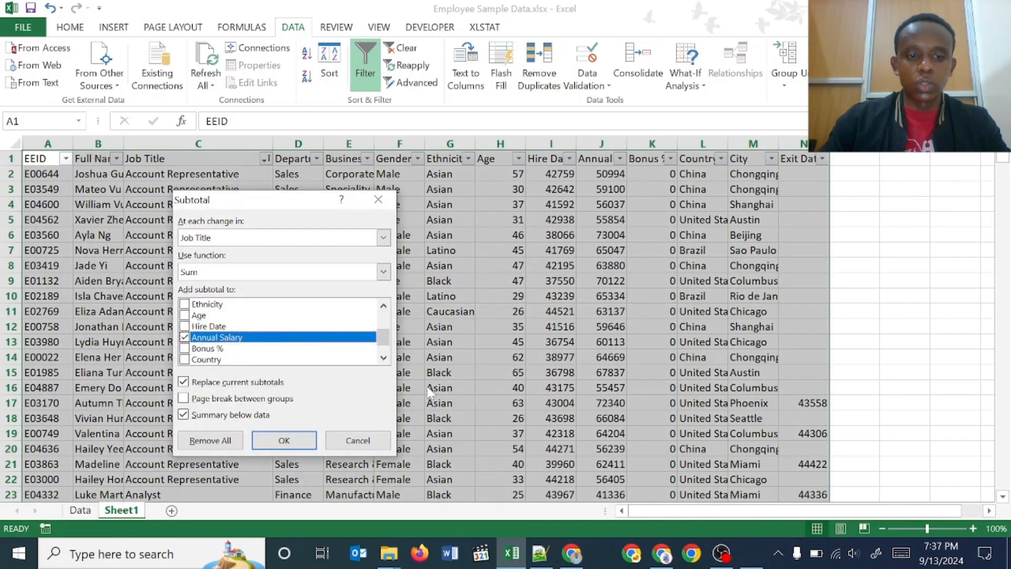
{"action": "left_click", "coordinate": [280, 442]}
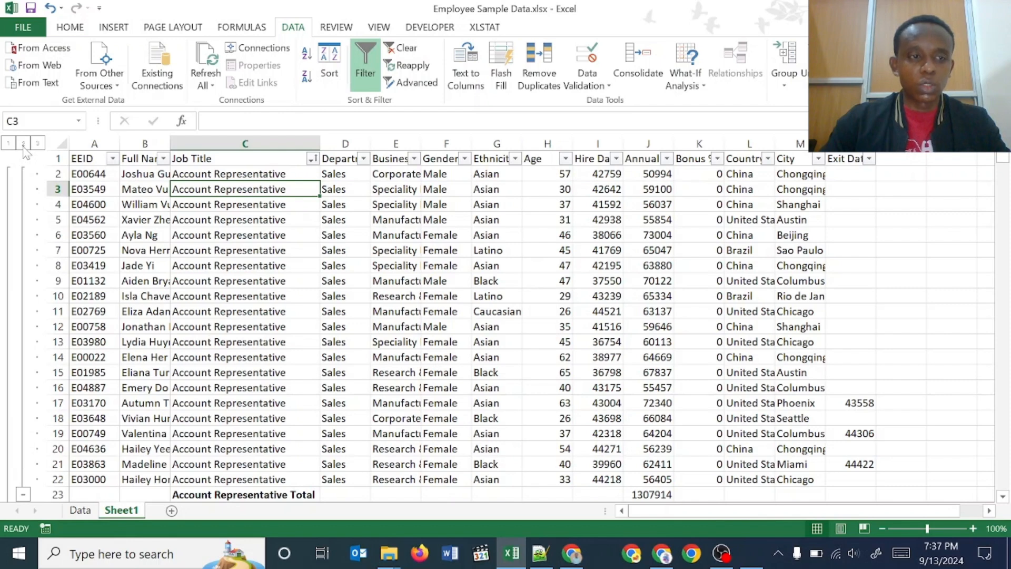
View the outline at job title totals, at the grand total only, and at full detail.
{"action": "left_click", "coordinate": [23, 144]}
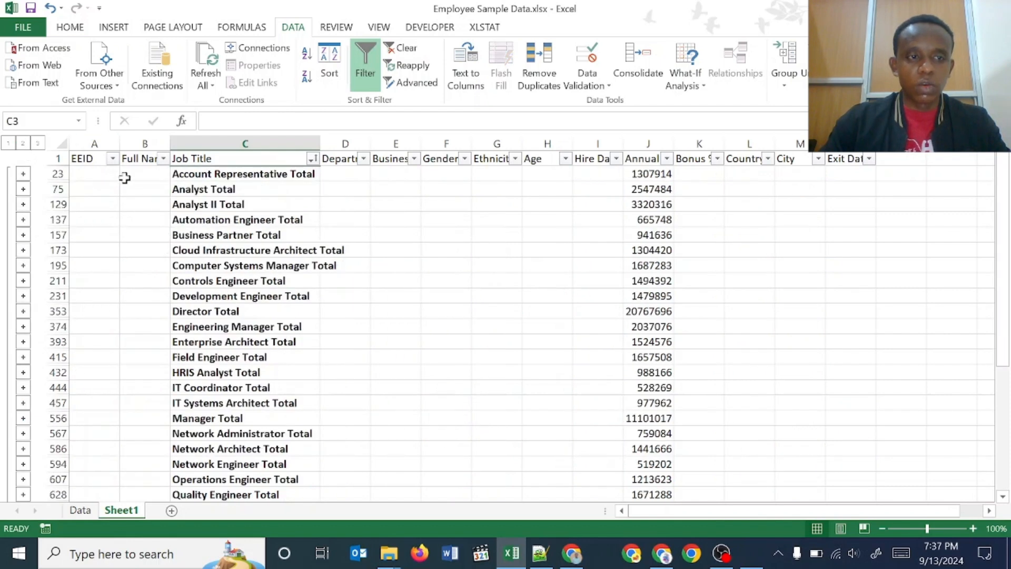
{"action": "left_click", "coordinate": [9, 144]}
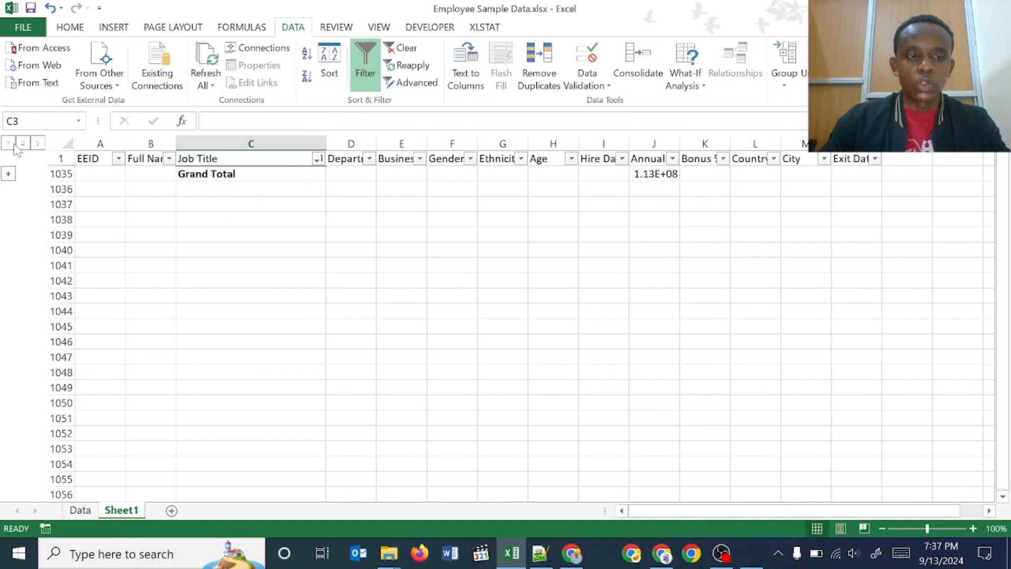
{"action": "left_click", "coordinate": [23, 144]}
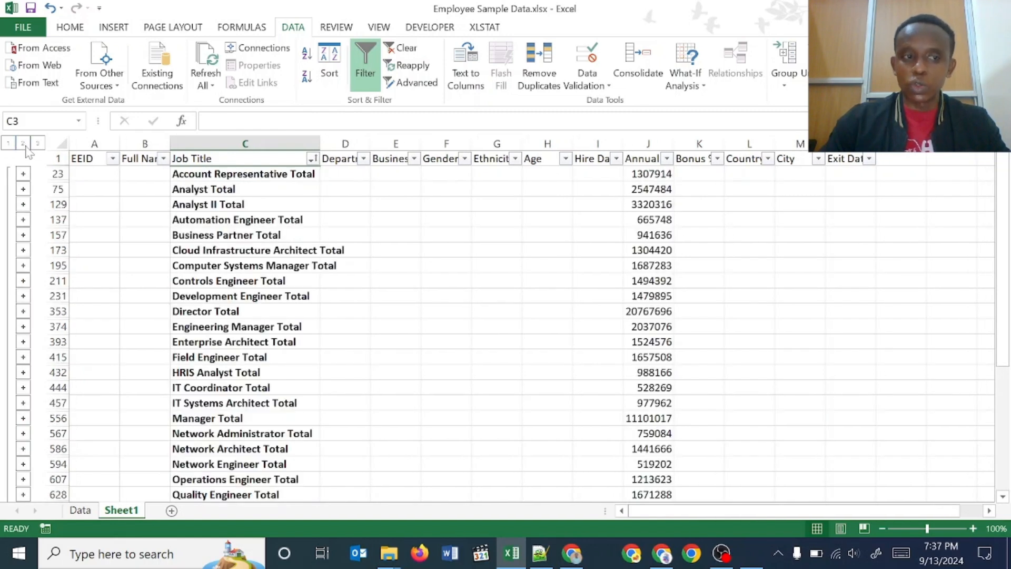
{"action": "left_click", "coordinate": [37, 143]}
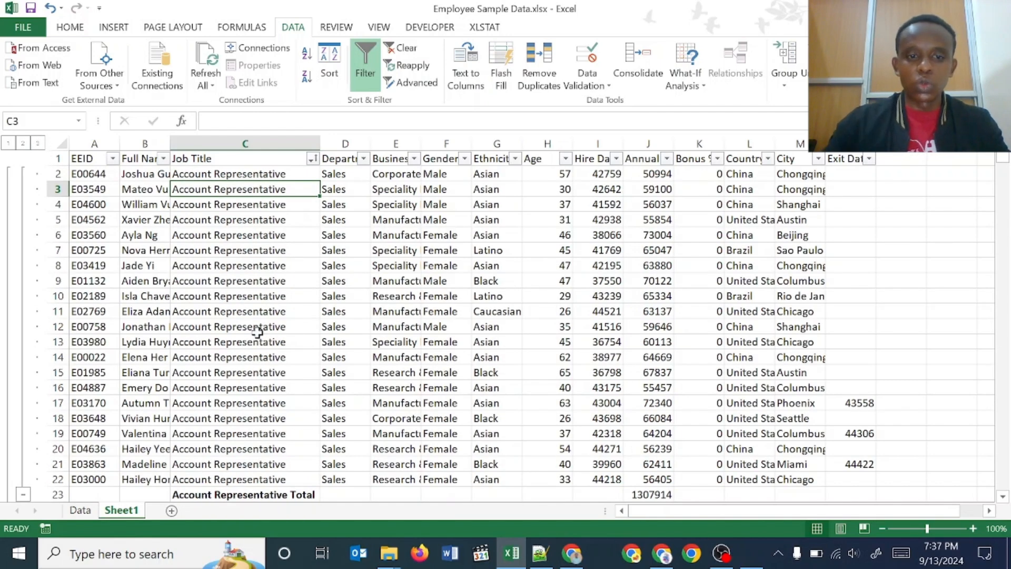
Examine the subtotal formula in the Annual Salary column of the Account Representative Total row.
{"action": "key", "text": "Right"}
{"action": "key", "text": "ctrl+Down"}
{"action": "key", "text": "ctrl+Down"}
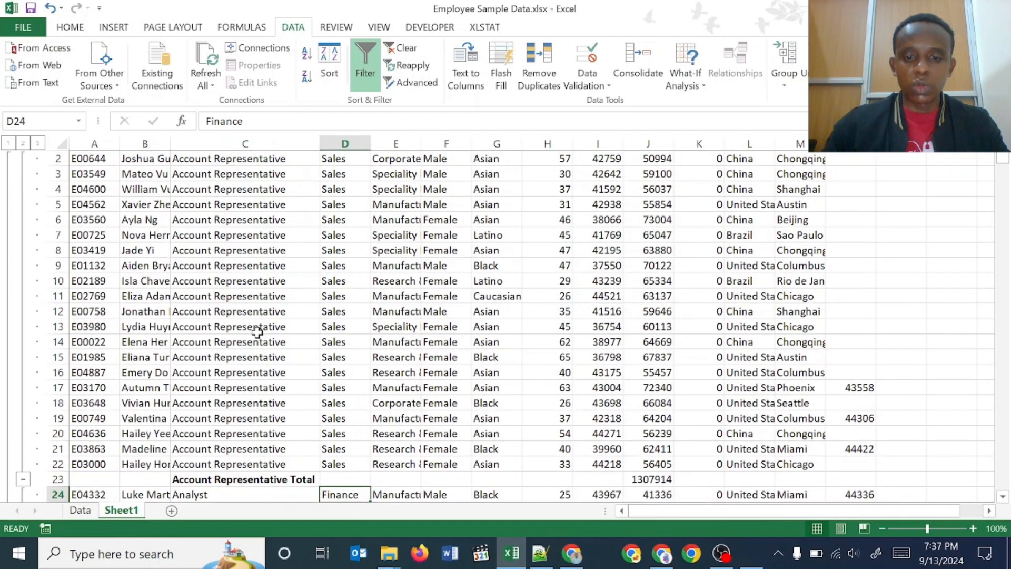
{"action": "key", "text": "Up"}
{"action": "key", "text": "ctrl+Right"}
{"action": "key", "text": "Right"}
{"action": "key", "text": "Left"}
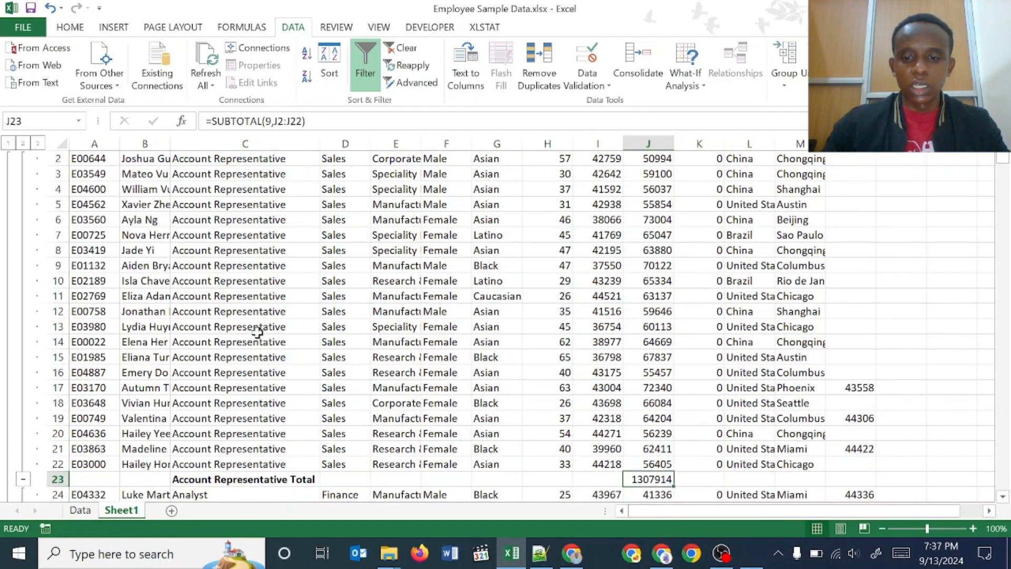
{"action": "key", "text": "ctrl+Up"}
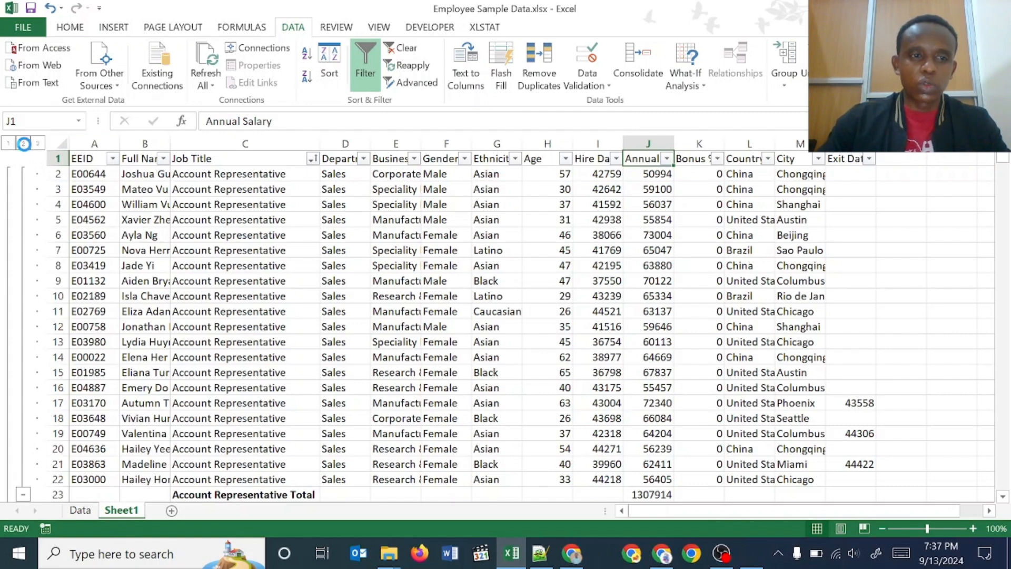
Collapse the outline to the job title totals and check the list down to the Grand Total row.
{"action": "left_click", "coordinate": [23, 144]}
{"action": "left_click", "coordinate": [206, 161]}
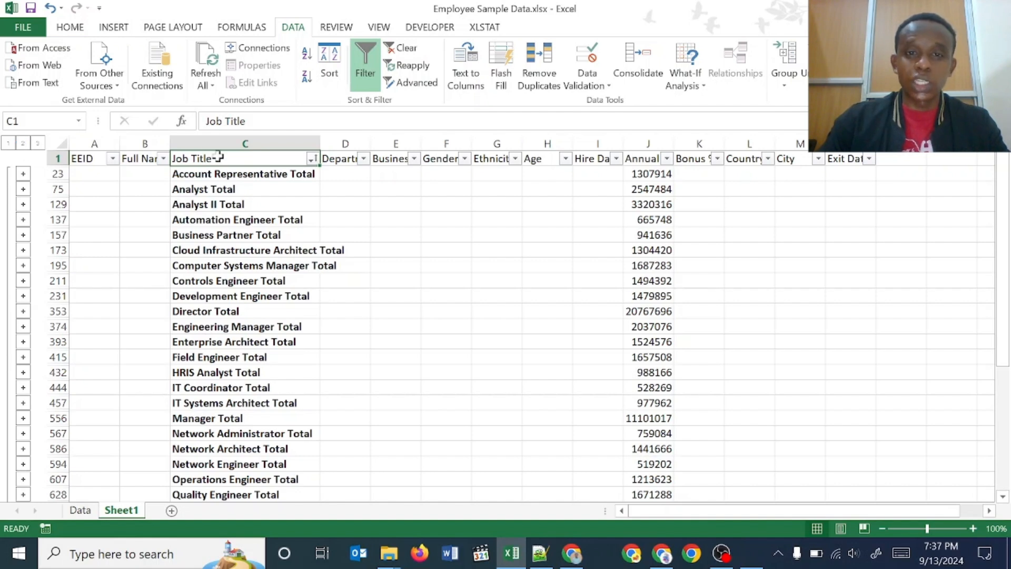
{"action": "key", "text": "ctrl+shift+Right"}
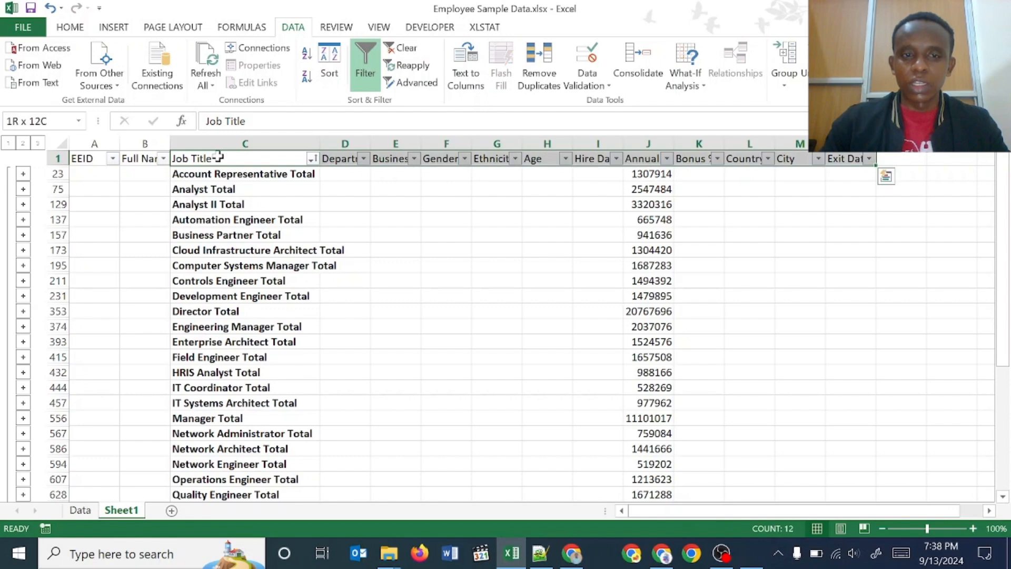
{"action": "key", "text": "ctrl+Down"}
{"action": "key", "text": "Down"}
{"action": "key", "text": "Up"}
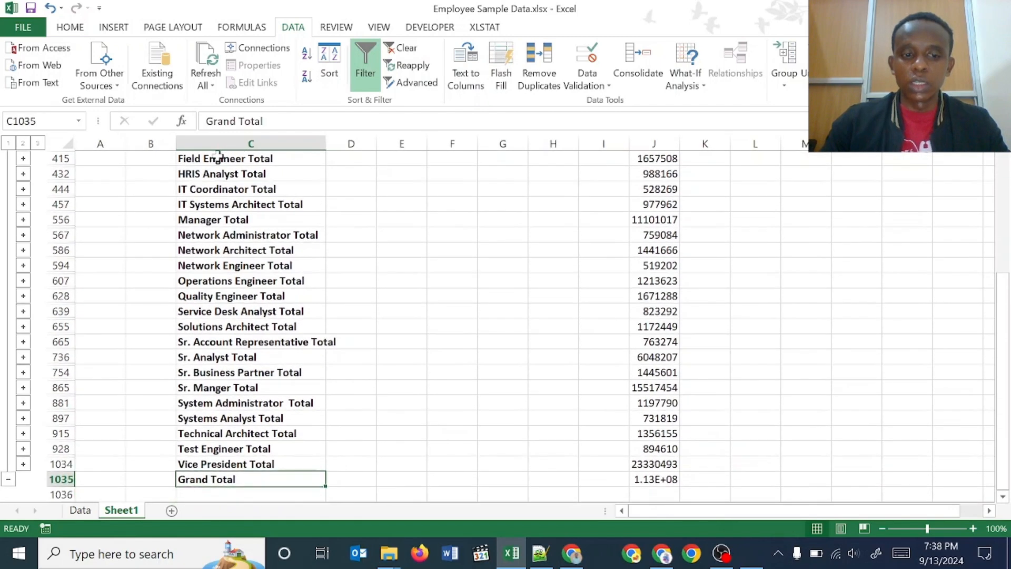
{"action": "key", "text": "ctrl+Up"}
{"action": "key", "text": "Down"}
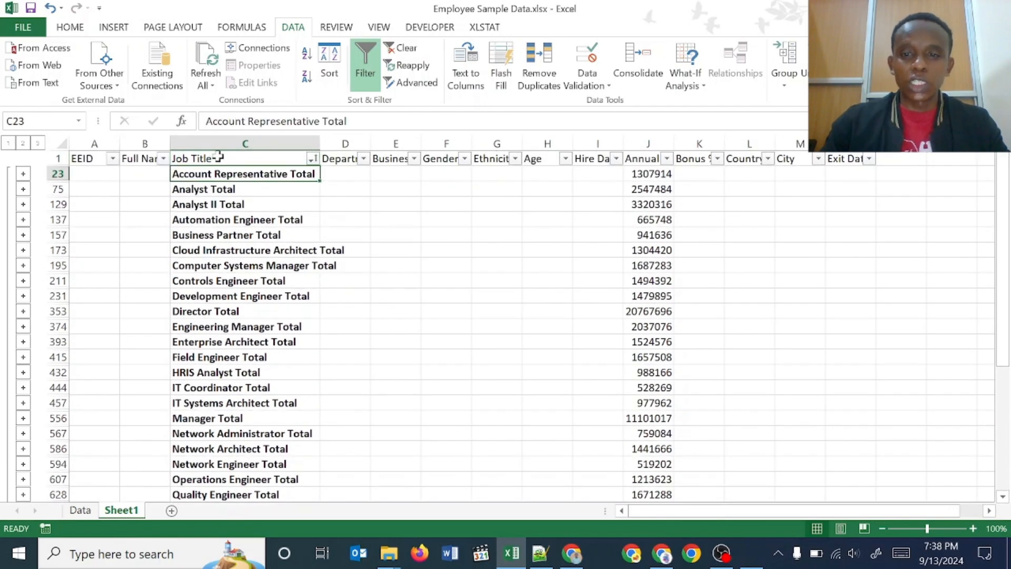
{"action": "key", "text": "ctrl+shift+Right"}
{"action": "key", "text": "ctrl+shift+Down"}
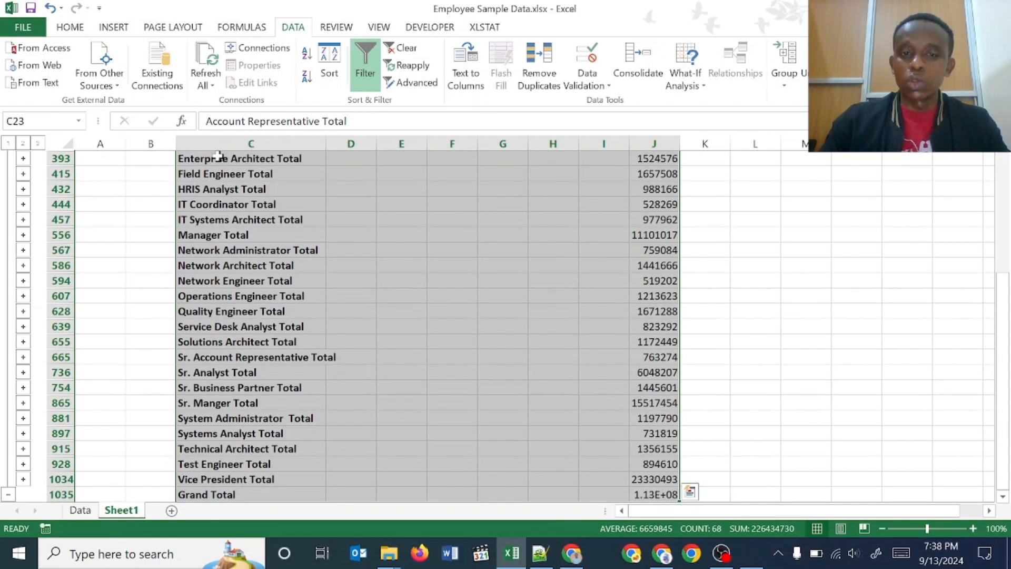
{"action": "key", "text": "ctrl+Up"}
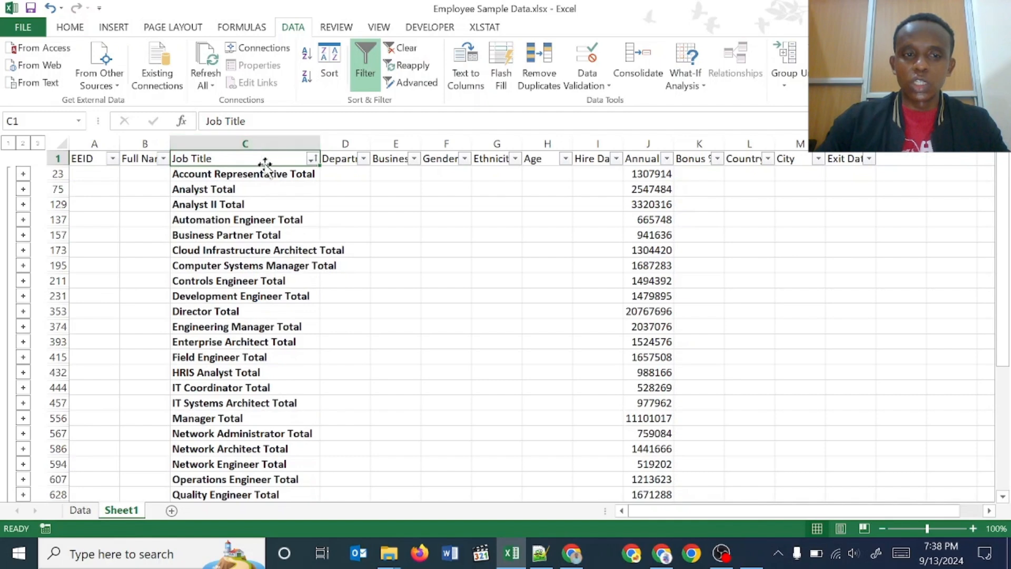
Select only the visible cells from Account Representative Total to Grand Total across columns C to J and remove their bold formatting.
{"action": "left_click_drag", "start_coordinate": [264, 174], "coordinate": [660, 479]}
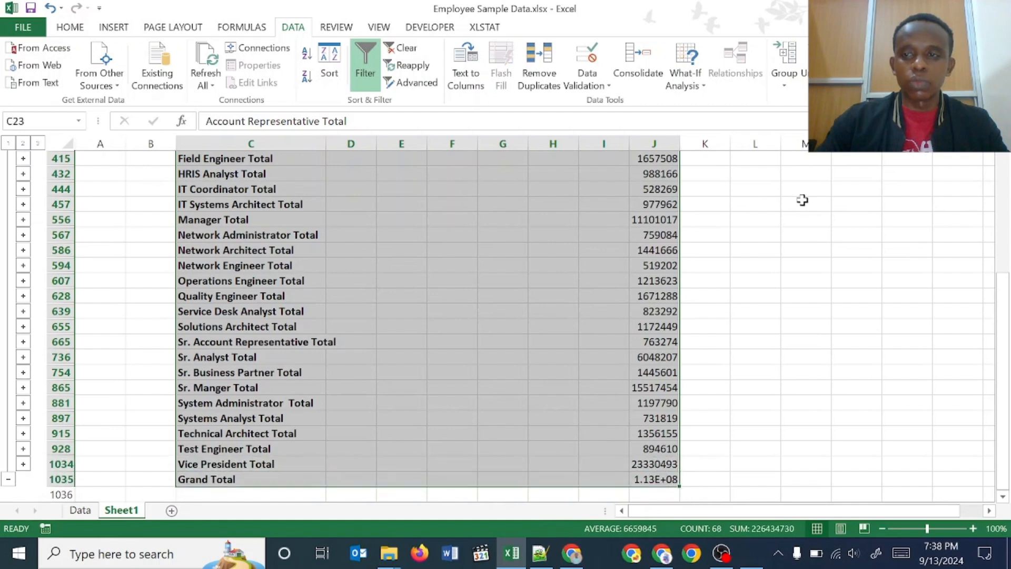
{"action": "left_click", "coordinate": [71, 27]}
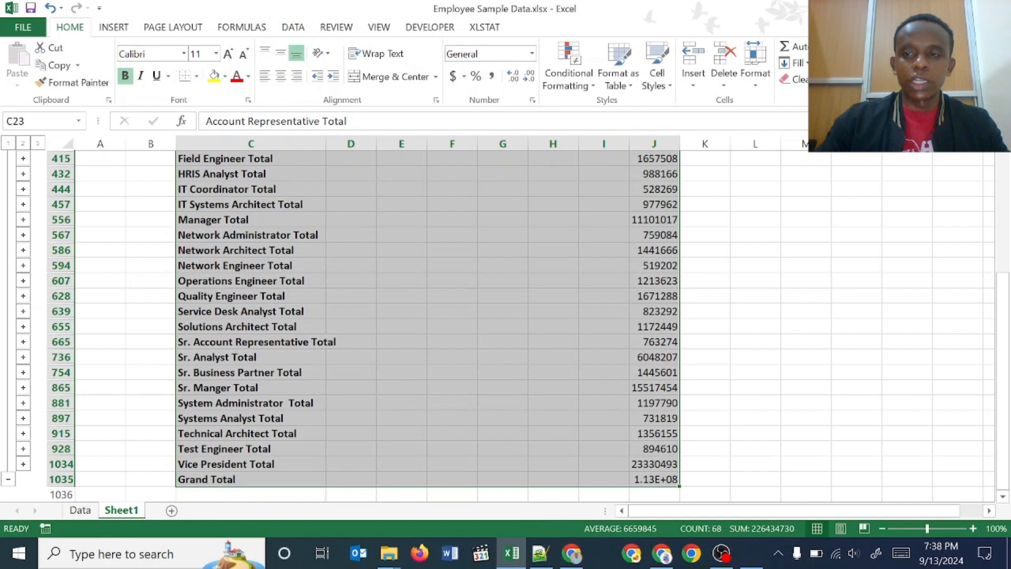
{"action": "left_click", "coordinate": [900, 68]}
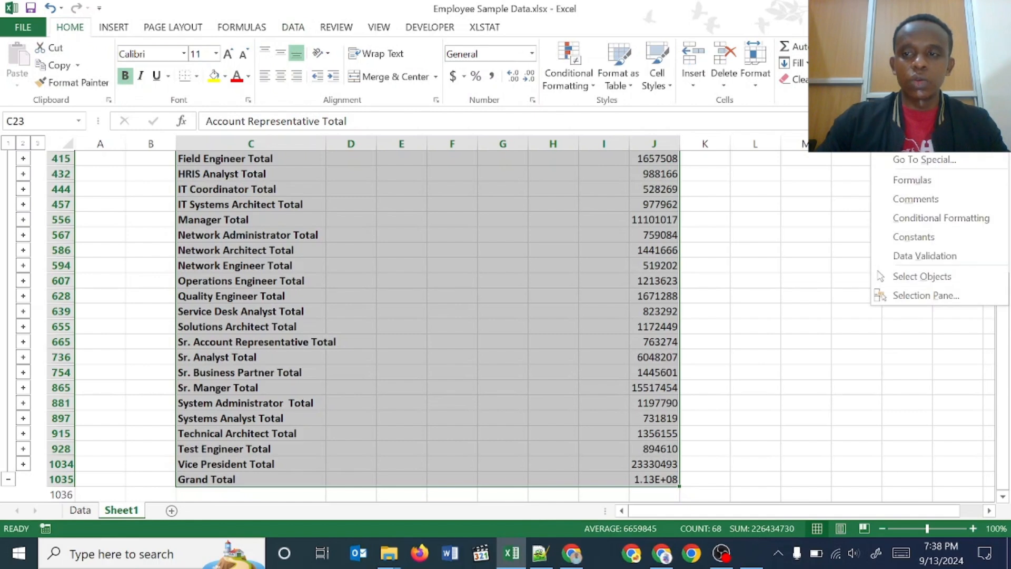
{"action": "left_click", "coordinate": [919, 159]}
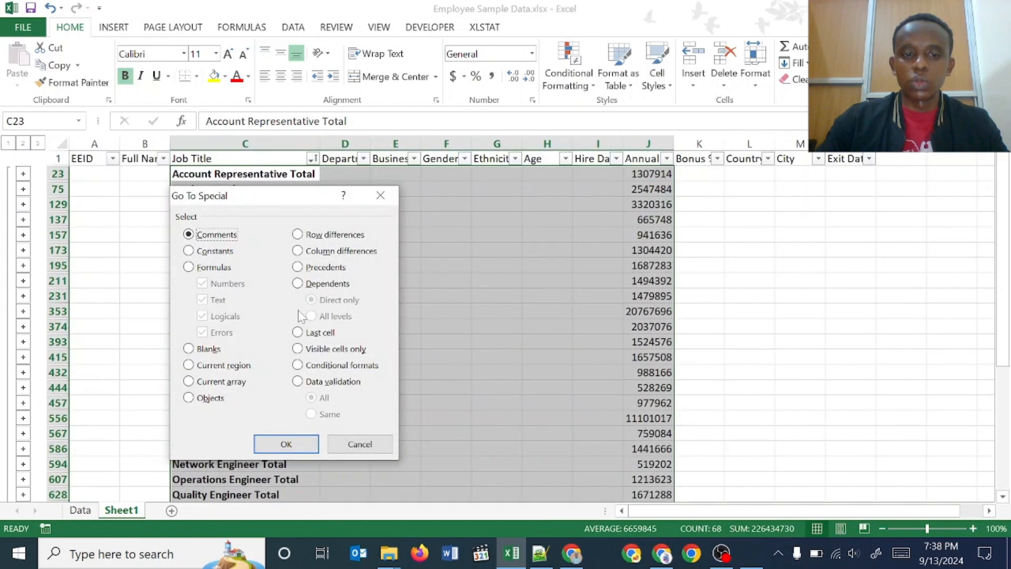
{"action": "left_click", "coordinate": [298, 349]}
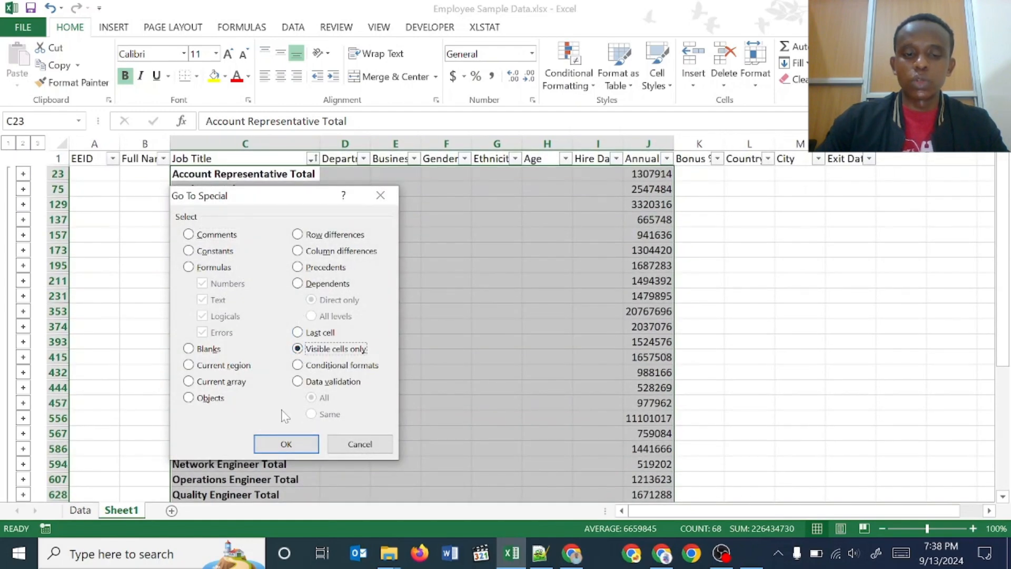
{"action": "left_click", "coordinate": [285, 444]}
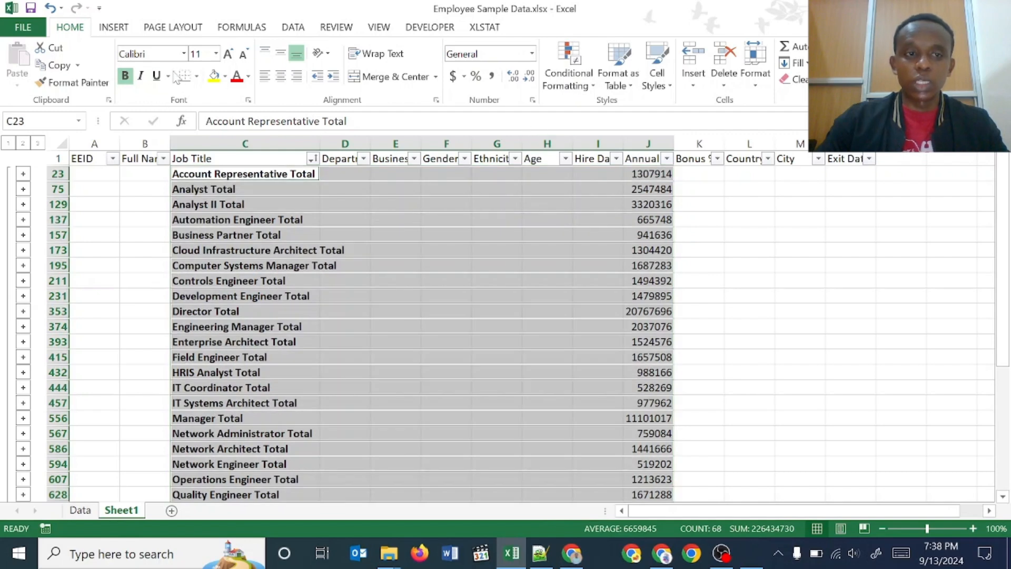
{"action": "left_click", "coordinate": [122, 75]}
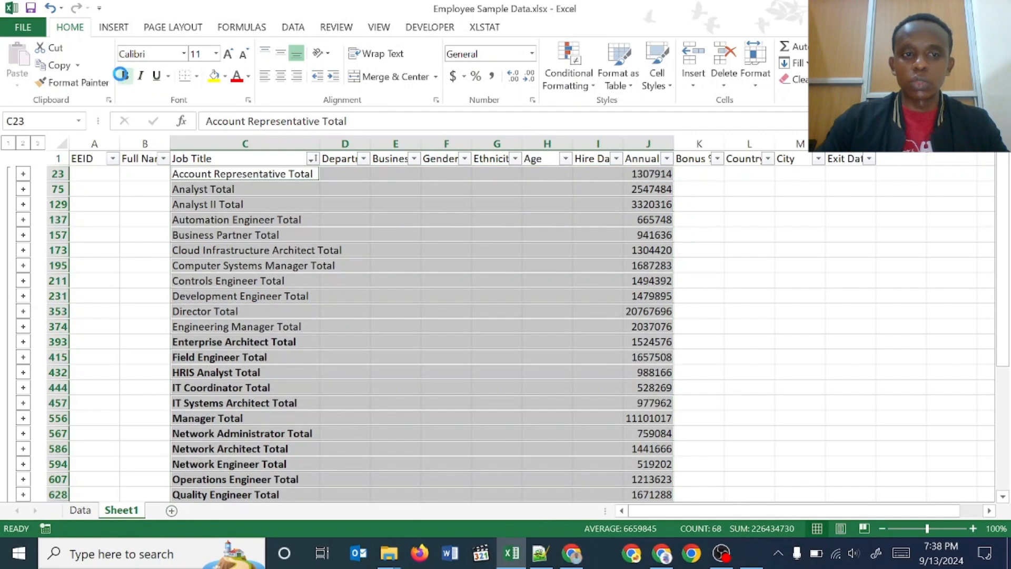
Make the selected visible job title total cells across columns C to J bold.
{"action": "left_click", "coordinate": [122, 75]}
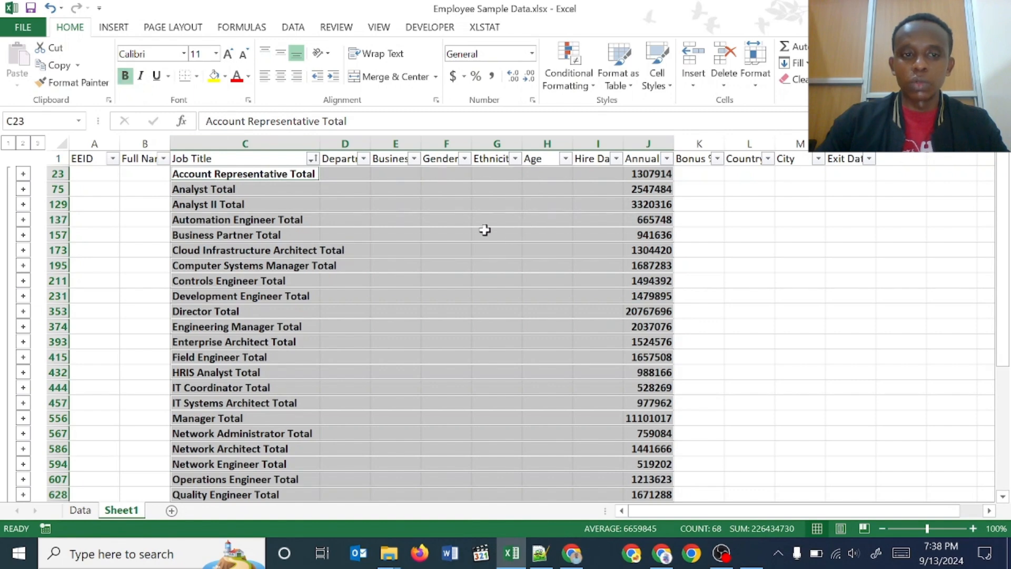
{"action": "left_click", "coordinate": [310, 202]}
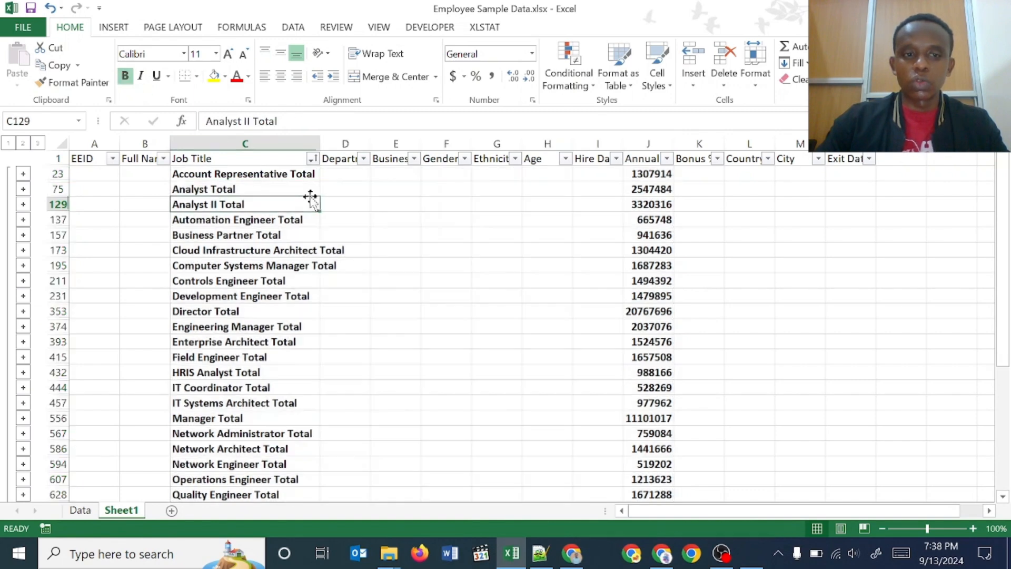
Expand the outline to full detail and compare the formatting of the employee rows with the Account Representative Total row.
{"action": "left_click", "coordinate": [37, 143]}
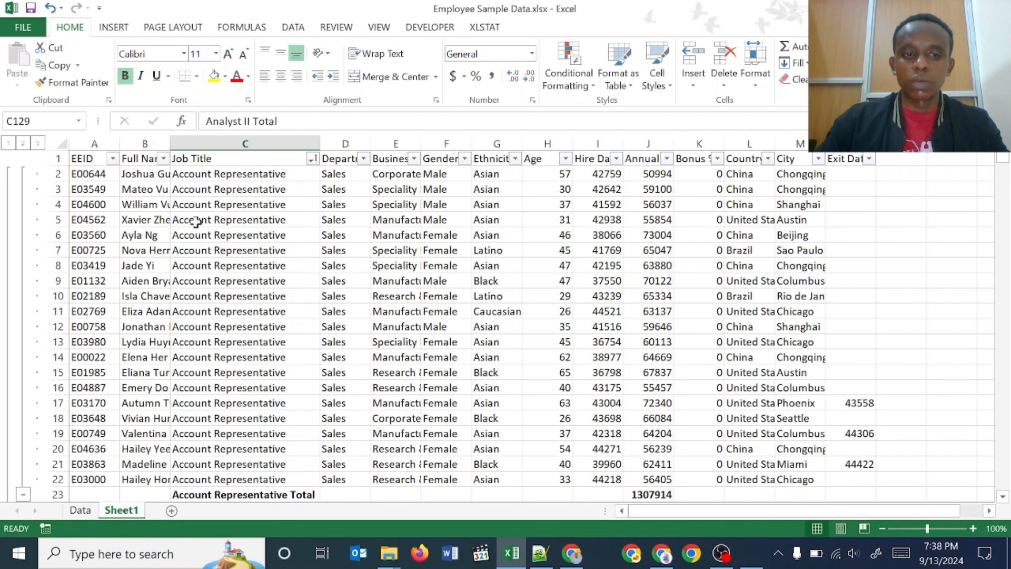
{"action": "left_click", "coordinate": [195, 265]}
{"action": "left_click", "coordinate": [195, 220]}
{"action": "key", "text": "Right"}
{"action": "key", "text": "ctrl+Down"}
{"action": "key", "text": "Down"}
{"action": "key", "text": "Down"}
{"action": "key", "text": "Down"}
{"action": "key", "text": "Up"}
{"action": "key", "text": "Up"}
{"action": "key", "text": "Right"}
{"action": "key", "text": "Right"}
{"action": "key", "text": "Right"}
{"action": "key", "text": "Right"}
{"action": "key", "text": "Right"}
{"action": "key", "text": "Right"}
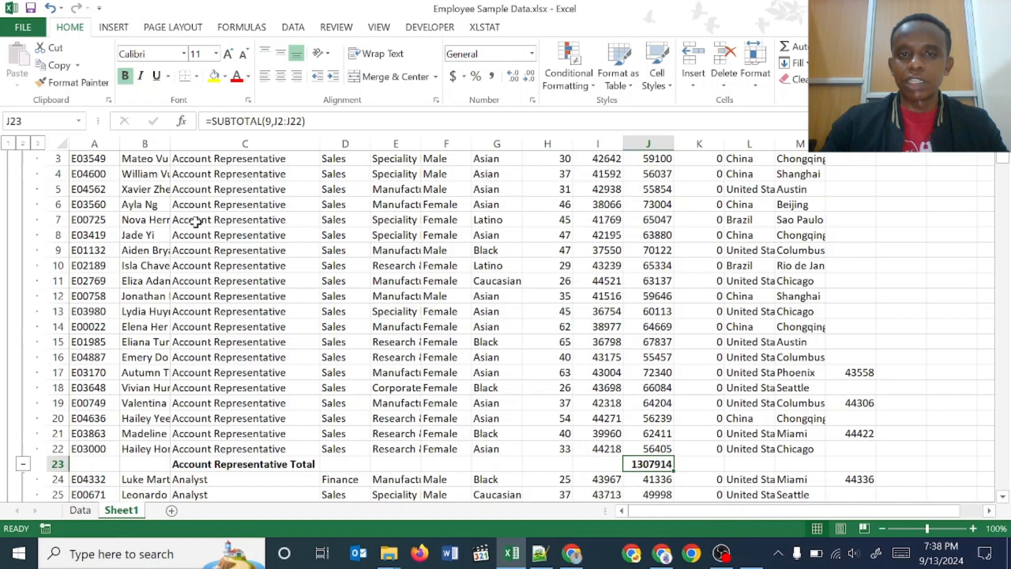
{"action": "key", "text": "Up"}
{"action": "key", "text": "Down"}
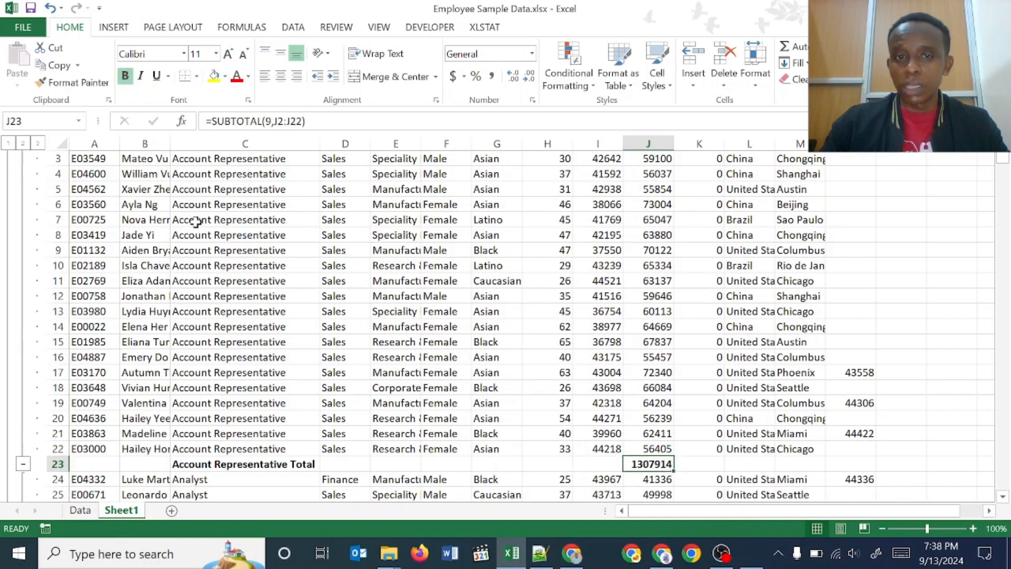
{"action": "key", "text": "ctrl+Up"}
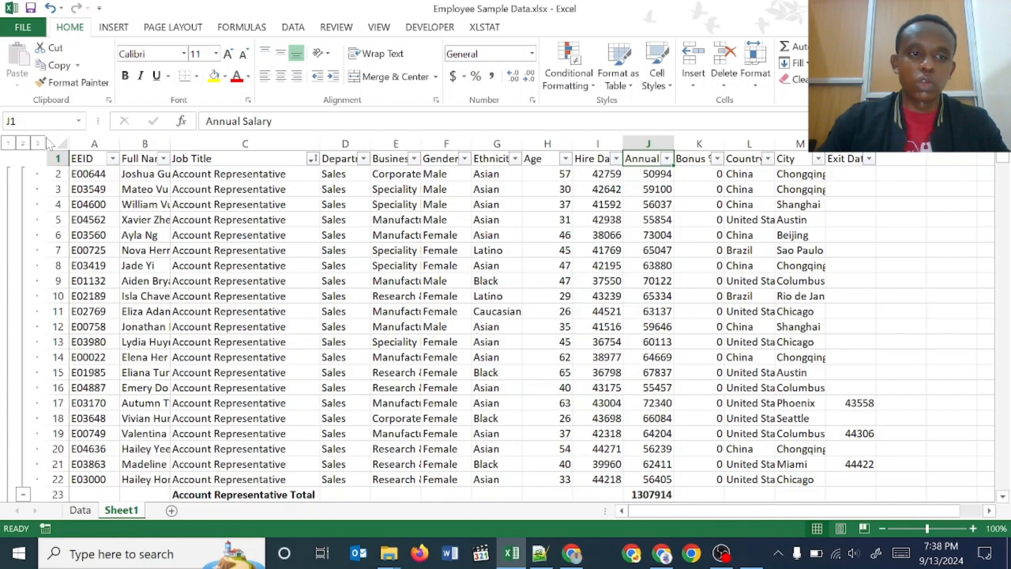
Collapse the outline to the job title totals and widen the Annual Salary column to fit its header.
{"action": "left_click", "coordinate": [24, 144]}
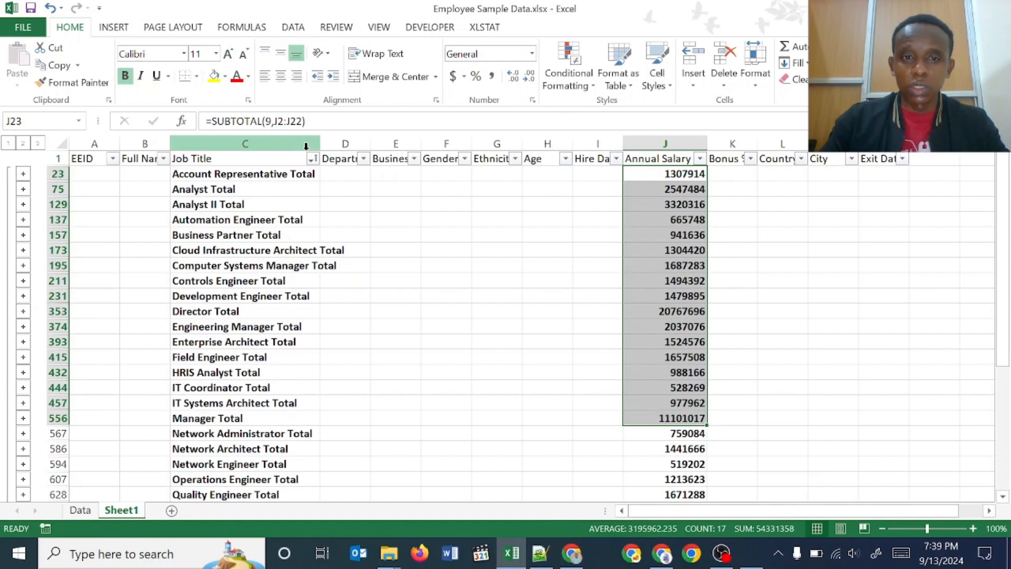
{"action": "left_click", "coordinate": [259, 174]}
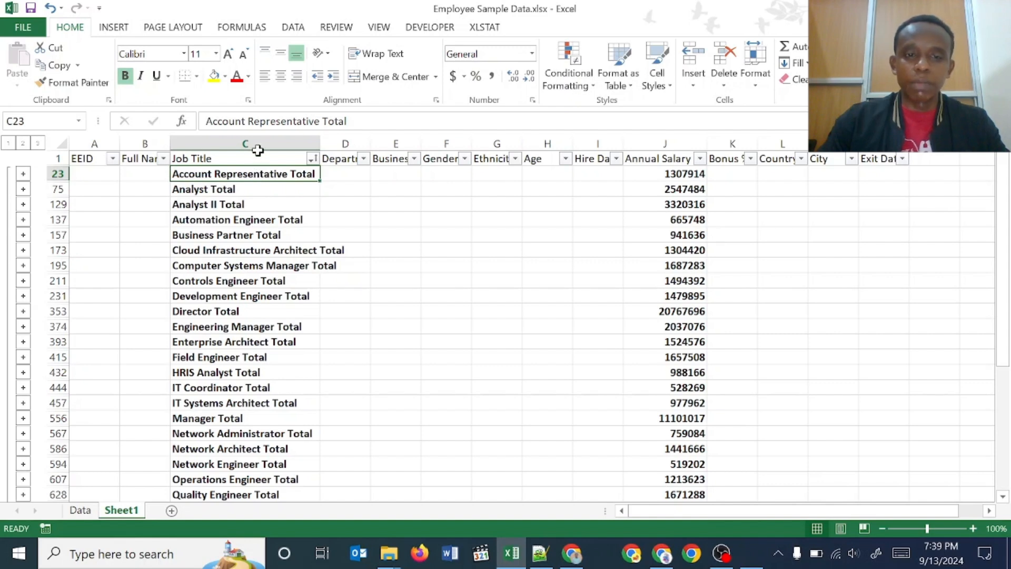
{"action": "left_click", "coordinate": [258, 153]}
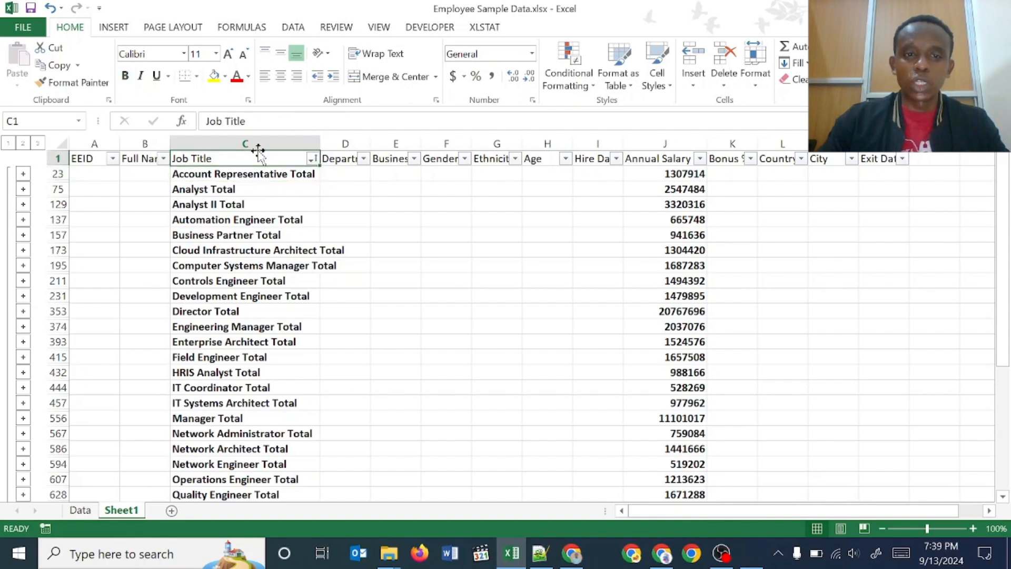
Copy the Business Unit through Exit Date columns, headers included, down to row 1001 of the Data sheet.
{"action": "left_click", "coordinate": [80, 510]}
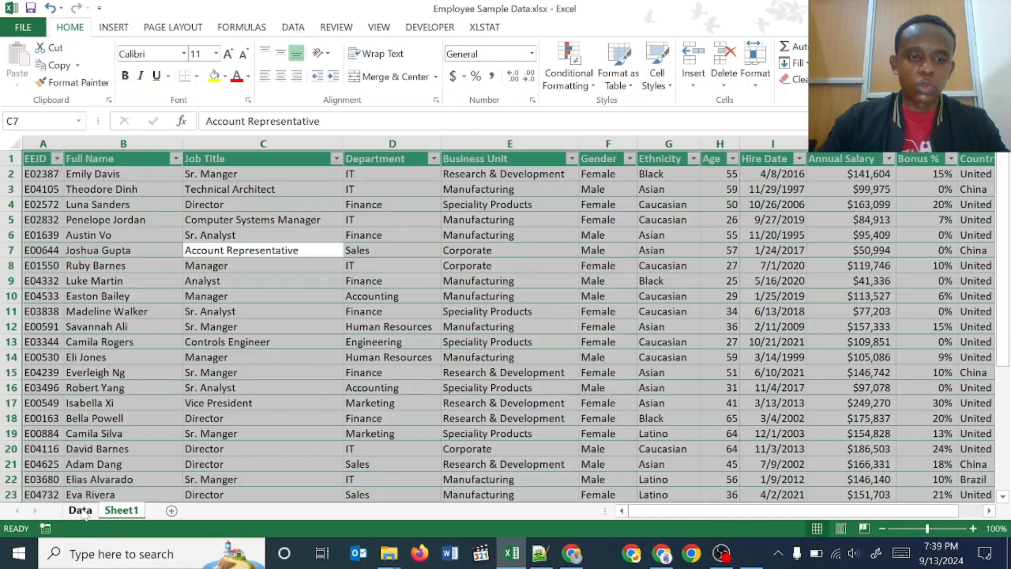
{"action": "left_click", "coordinate": [511, 155]}
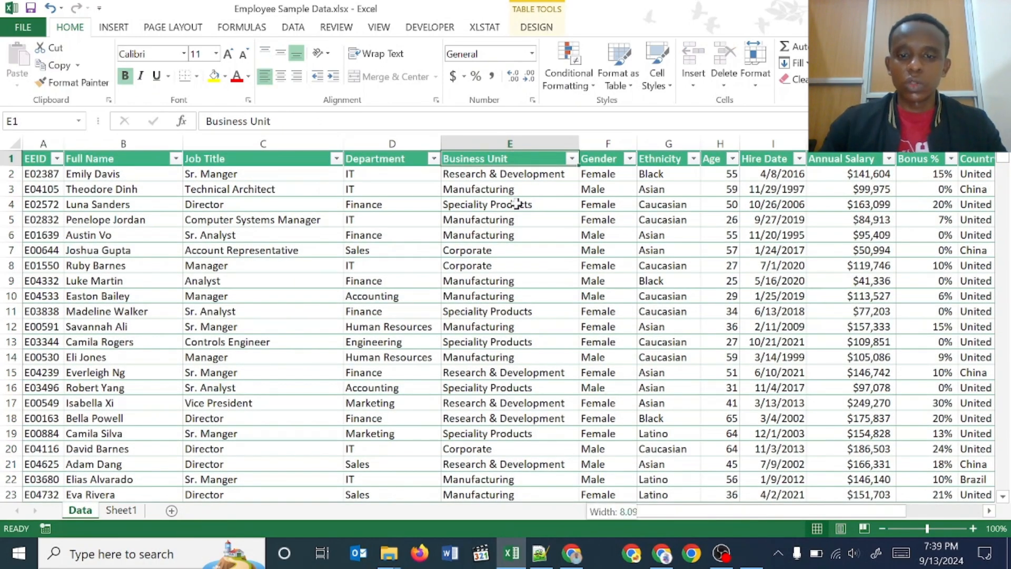
{"action": "key", "text": "ctrl+shift+Down"}
{"action": "key", "text": "shift+Right"}
{"action": "key", "text": "shift+Right"}
{"action": "key", "text": "shift+Right"}
{"action": "key", "text": "shift+Right"}
{"action": "key", "text": "shift+Right"}
{"action": "key", "text": "shift+Right"}
{"action": "key", "text": "shift+Right"}
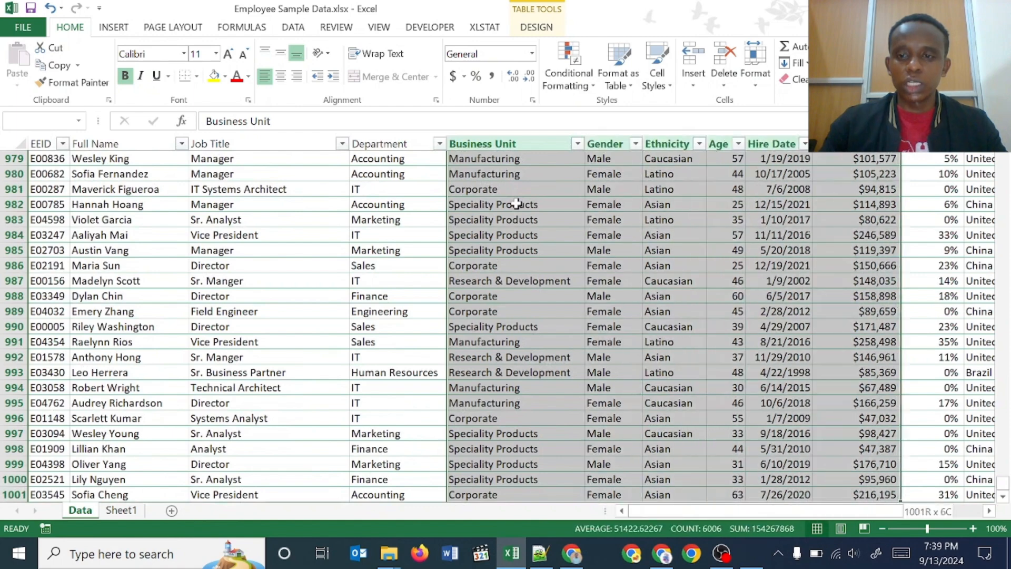
{"action": "key", "text": "shift+Right"}
{"action": "key", "text": "shift+Right"}
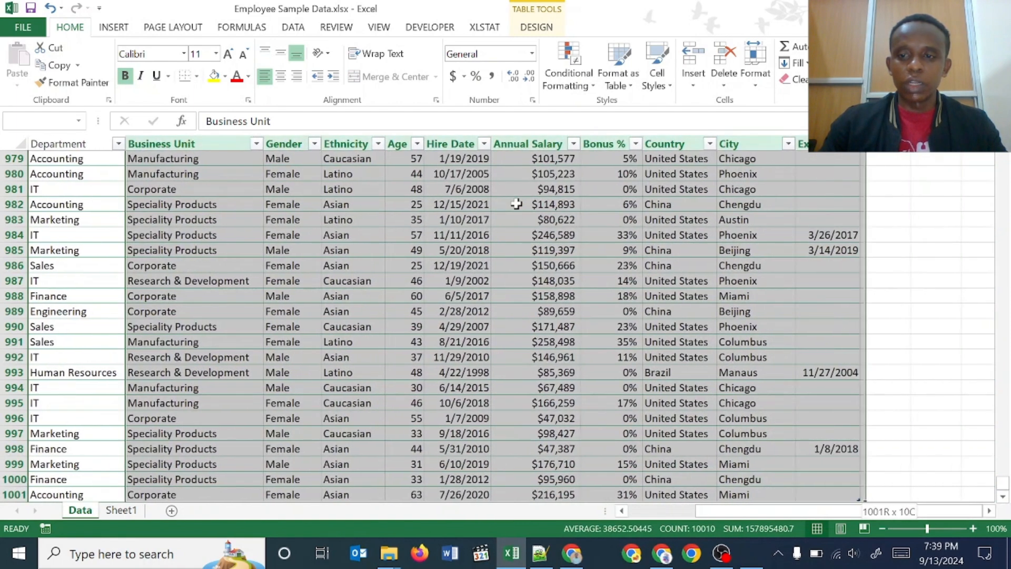
{"action": "key", "text": "ctrl+c"}
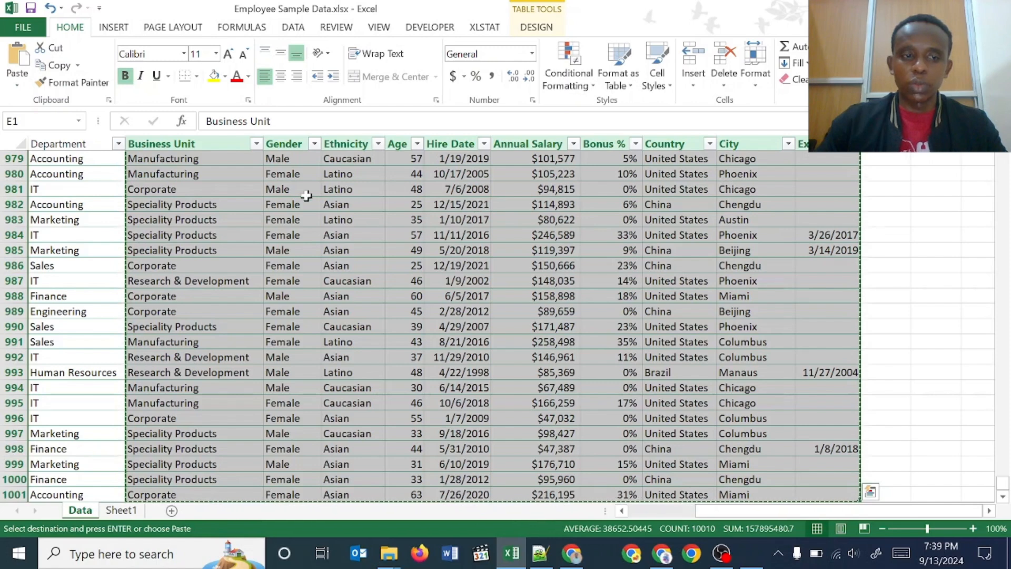
Paste the copied columns as values at A1 of a new sheet and fit column A to its contents.
{"action": "left_click", "coordinate": [172, 510]}
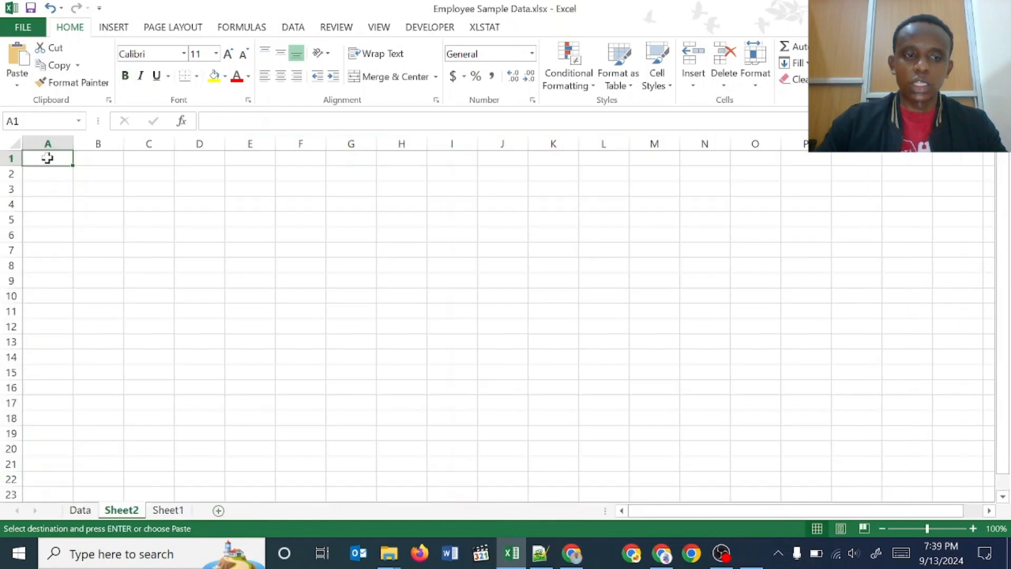
{"action": "right_click", "coordinate": [33, 158]}
{"action": "left_click", "coordinate": [89, 221]}
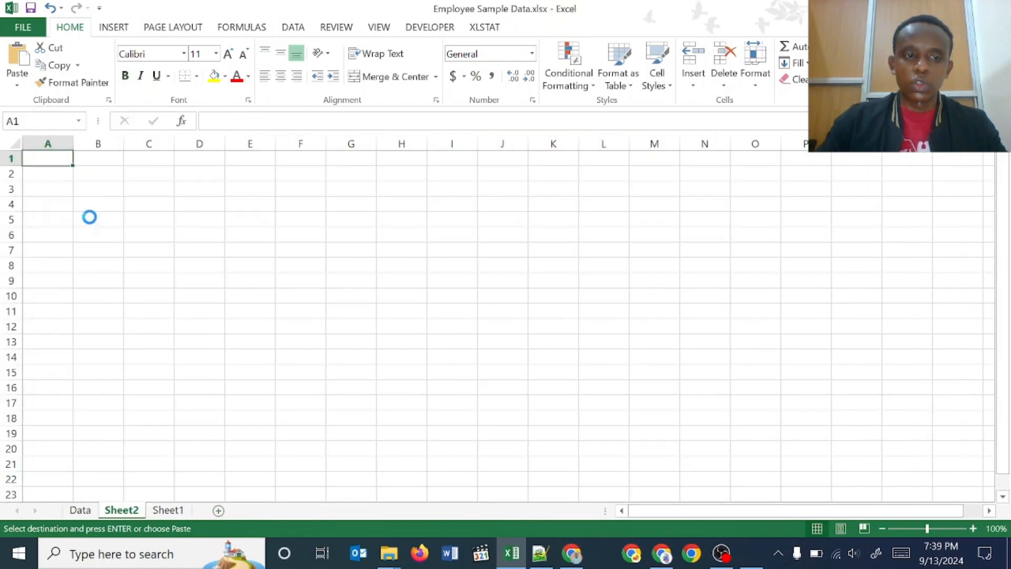
{"action": "left_click", "coordinate": [37, 158]}
{"action": "double_click", "coordinate": [73, 143]}
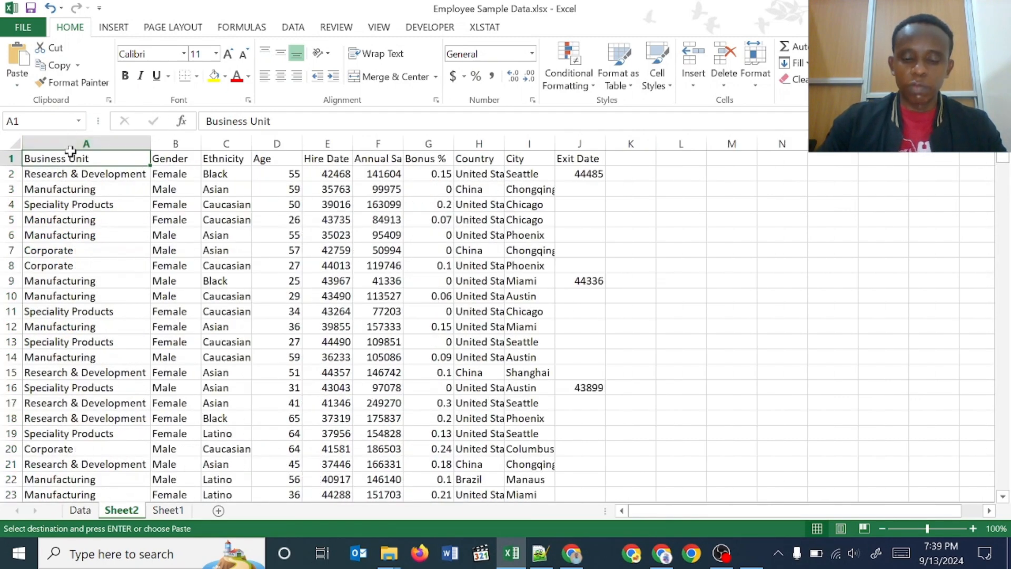
Add filters to the header row and sort the pasted data by Business Unit from A to Z.
{"action": "key", "text": "ctrl+shift+l"}
{"action": "left_click", "coordinate": [143, 159]}
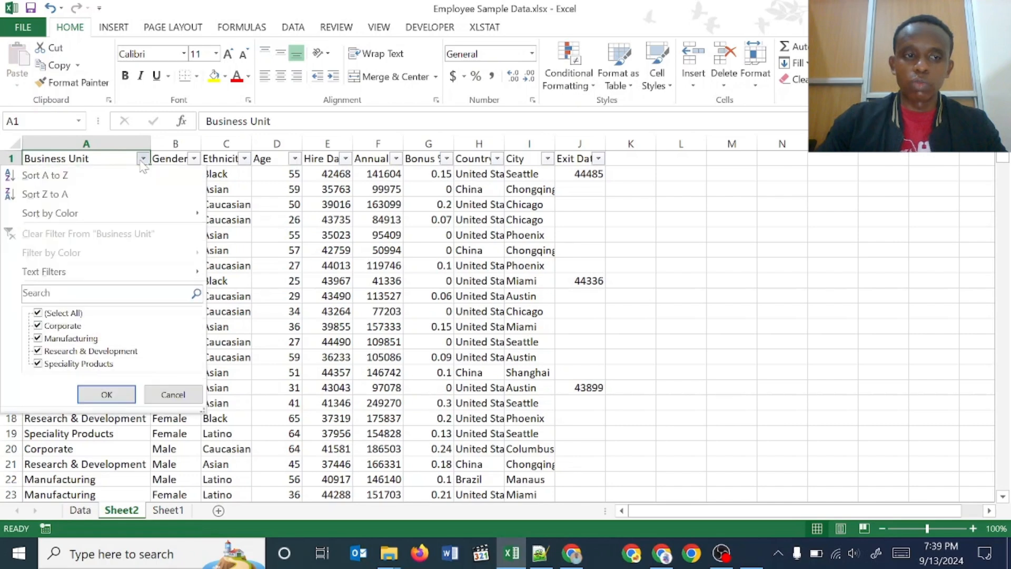
{"action": "left_click", "coordinate": [83, 175]}
{"action": "left_click_drag", "start_coordinate": [95, 173], "coordinate": [130, 382]}
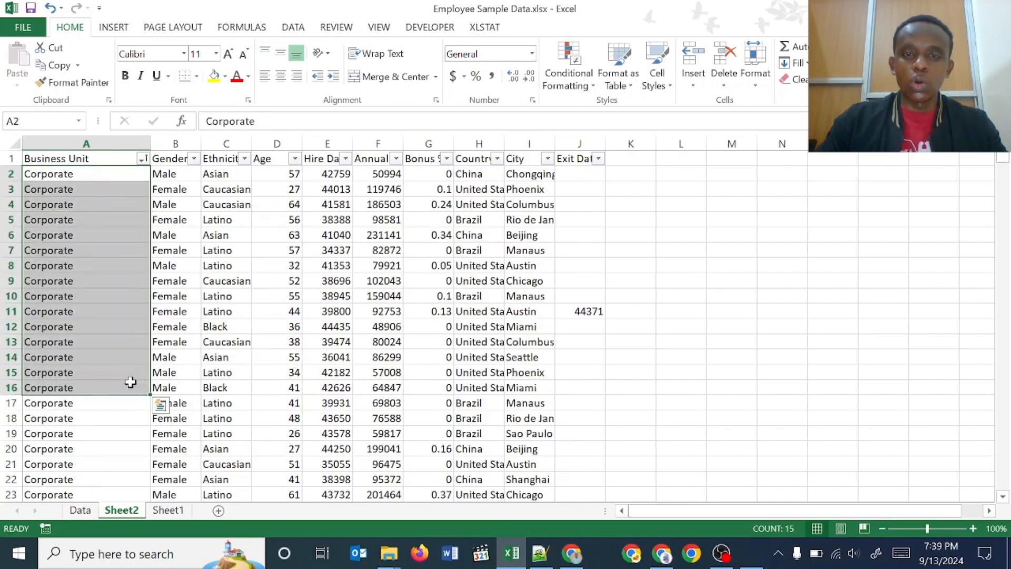
{"action": "left_click", "coordinate": [195, 356]}
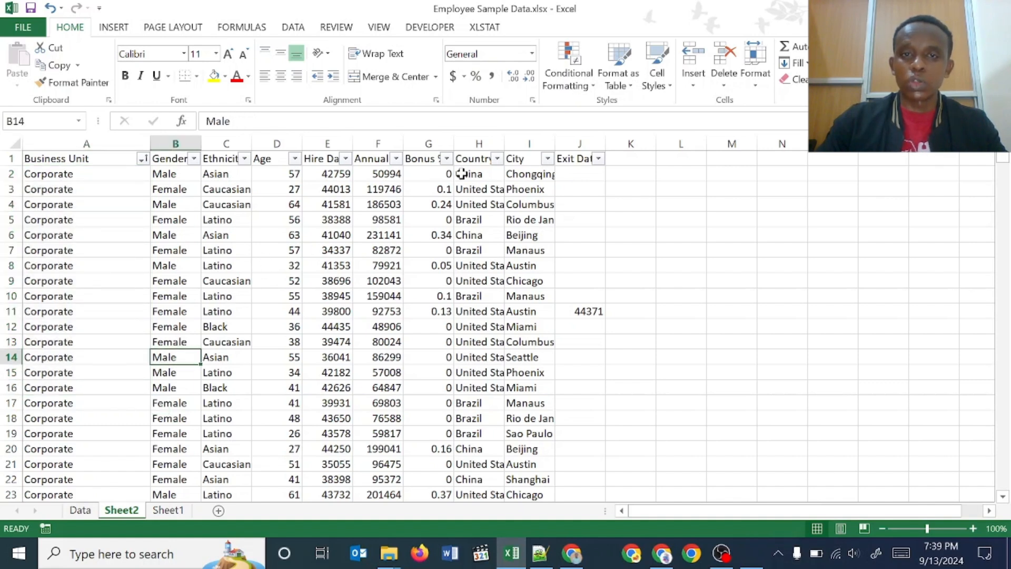
{"action": "left_click", "coordinate": [910, 67]}
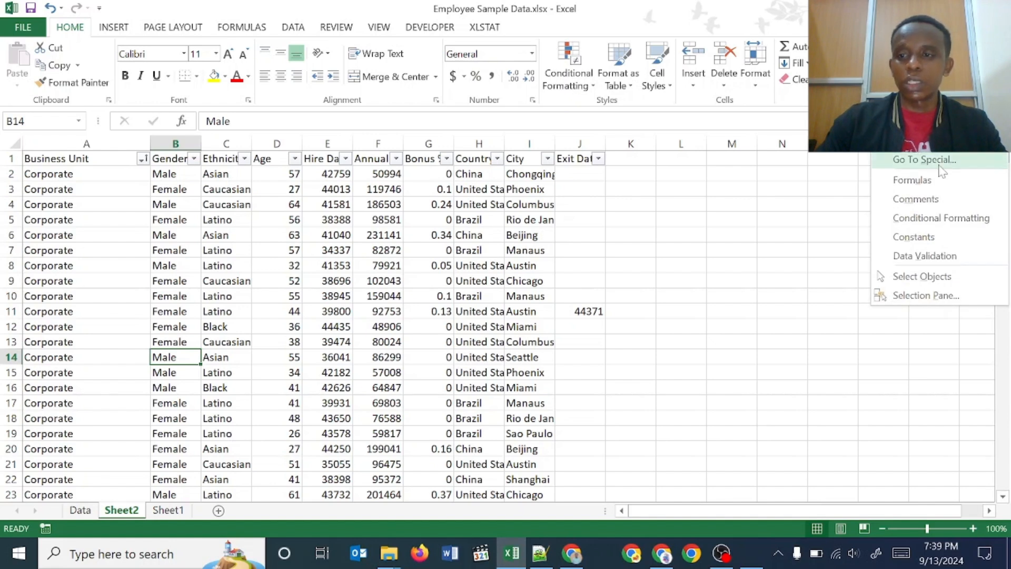
{"action": "left_click", "coordinate": [367, 176]}
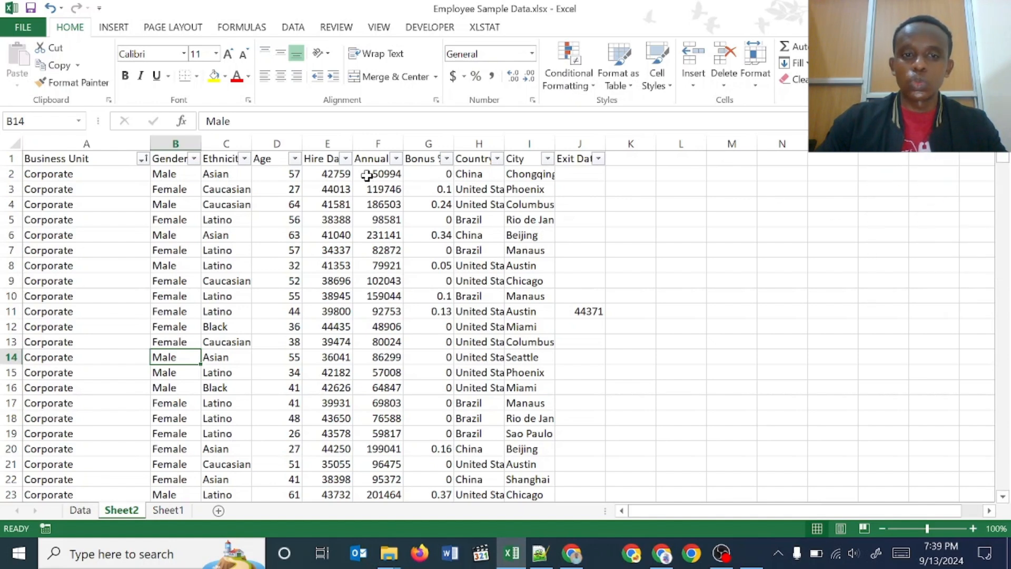
{"action": "left_click", "coordinate": [367, 175]}
{"action": "left_click", "coordinate": [910, 67]}
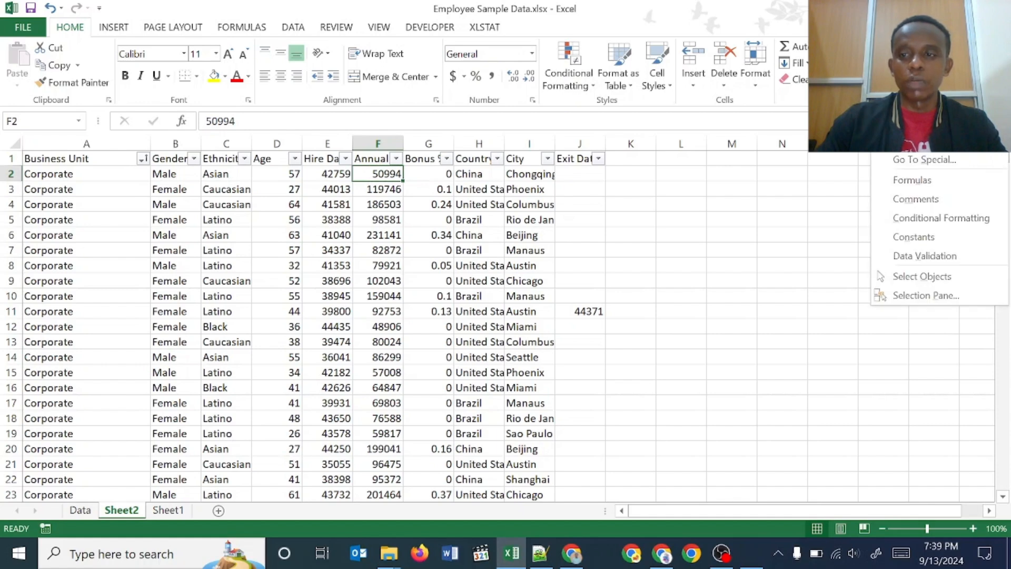
{"action": "left_click", "coordinate": [924, 160]}
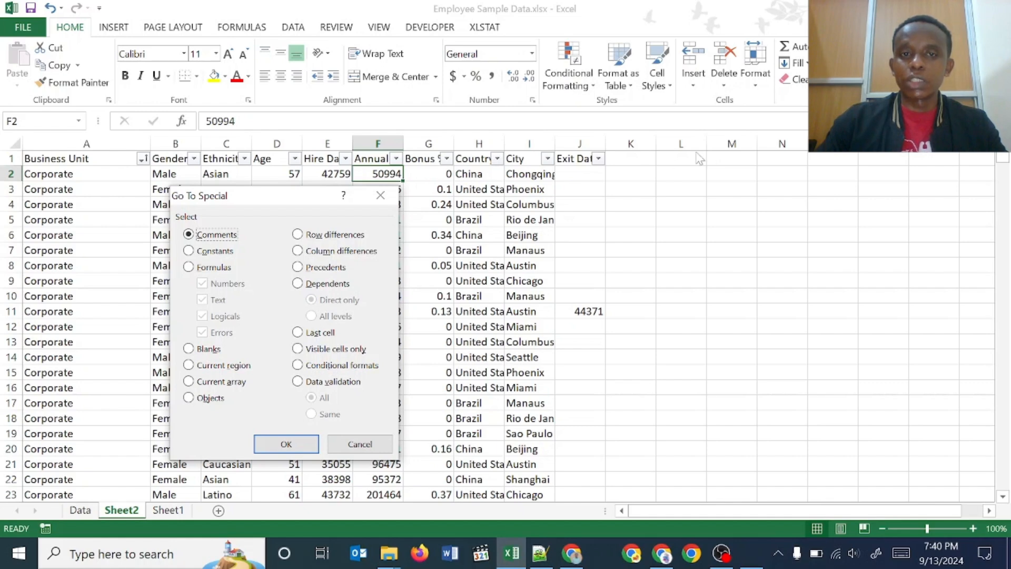
{"action": "left_click", "coordinate": [363, 446]}
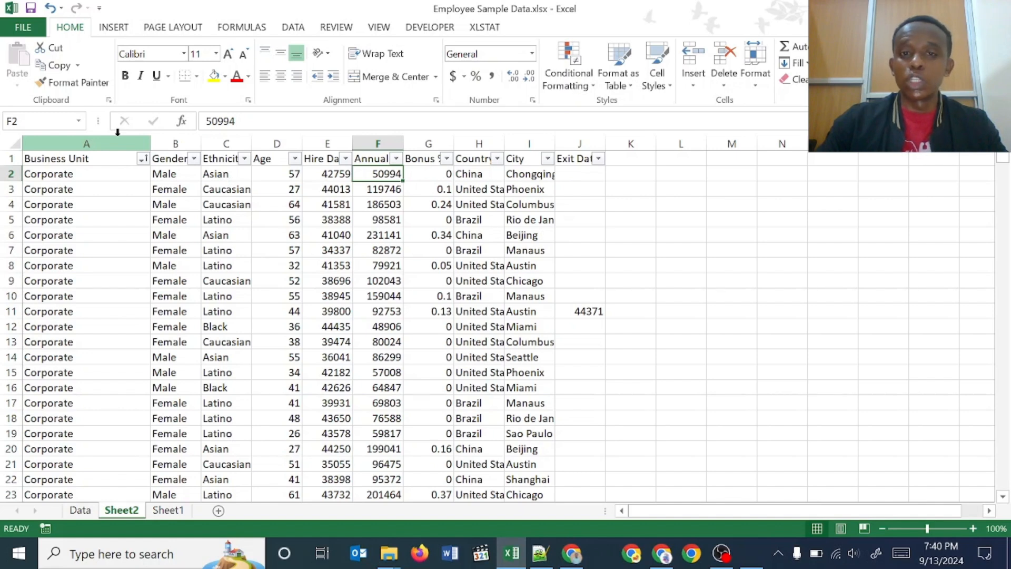
Add subtotals at each change in Business Unit using the Sum function on Annual Salary only, leaving Exit Date unchecked.
{"action": "left_click", "coordinate": [50, 189]}
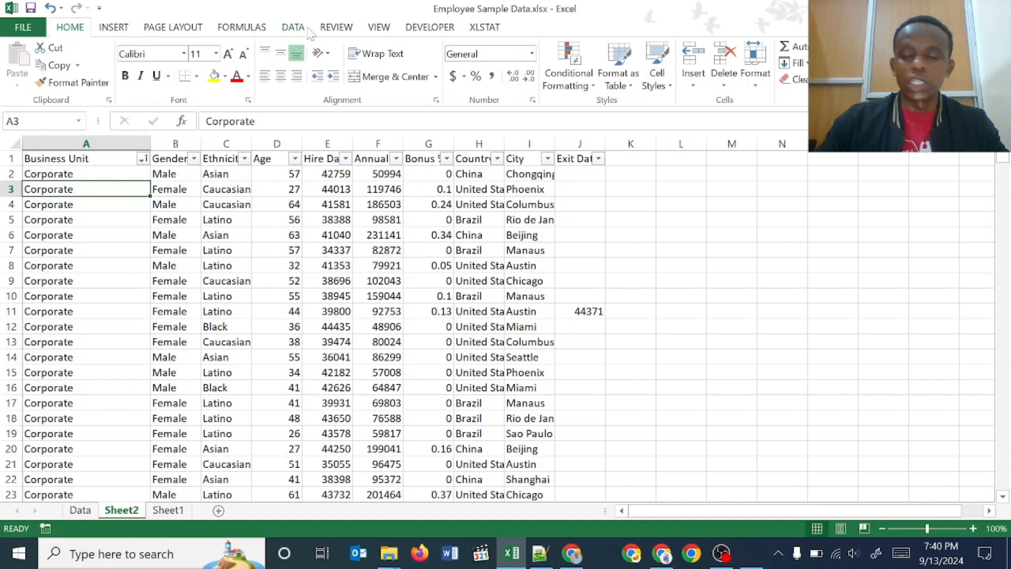
{"action": "left_click", "coordinate": [293, 27]}
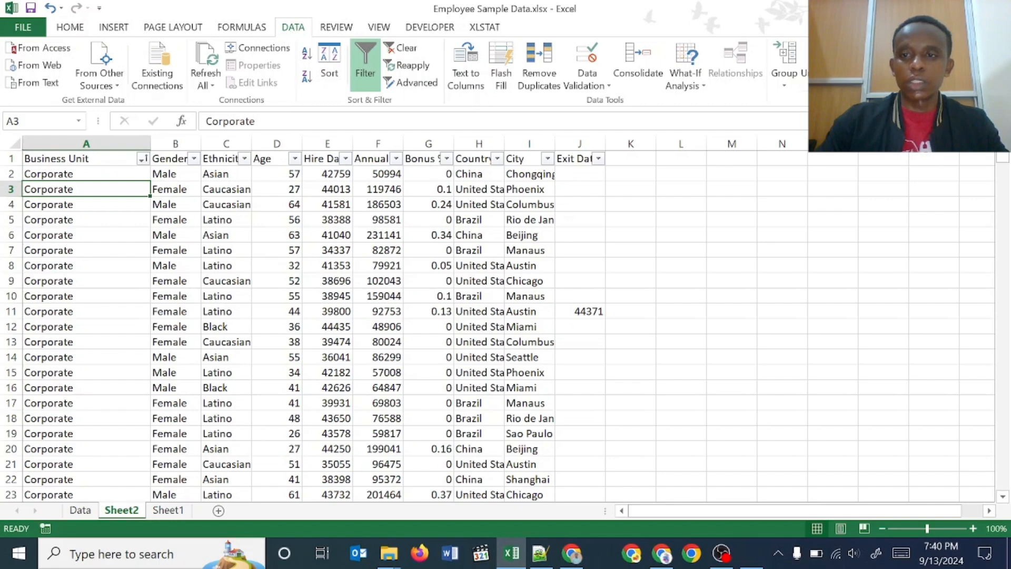
{"action": "left_click", "coordinate": [869, 66]}
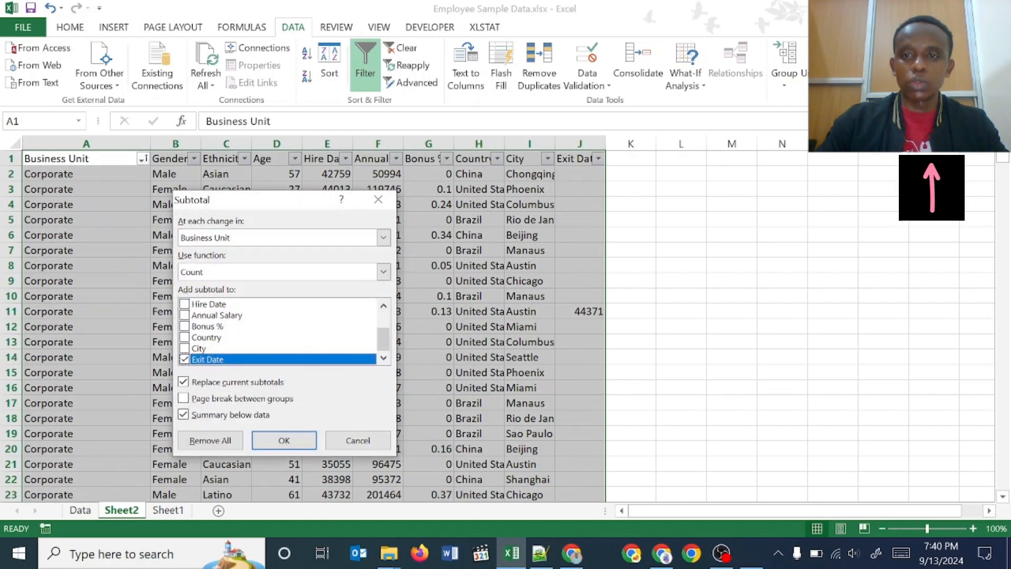
{"action": "left_click", "coordinate": [184, 359]}
{"action": "left_click", "coordinate": [184, 315]}
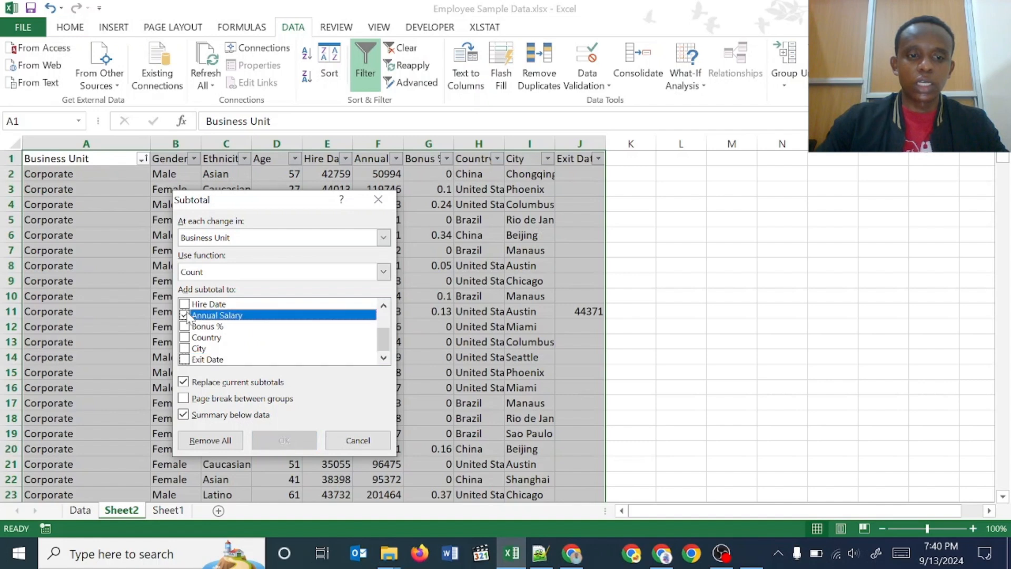
{"action": "left_click", "coordinate": [285, 238]}
{"action": "left_click", "coordinate": [285, 250]}
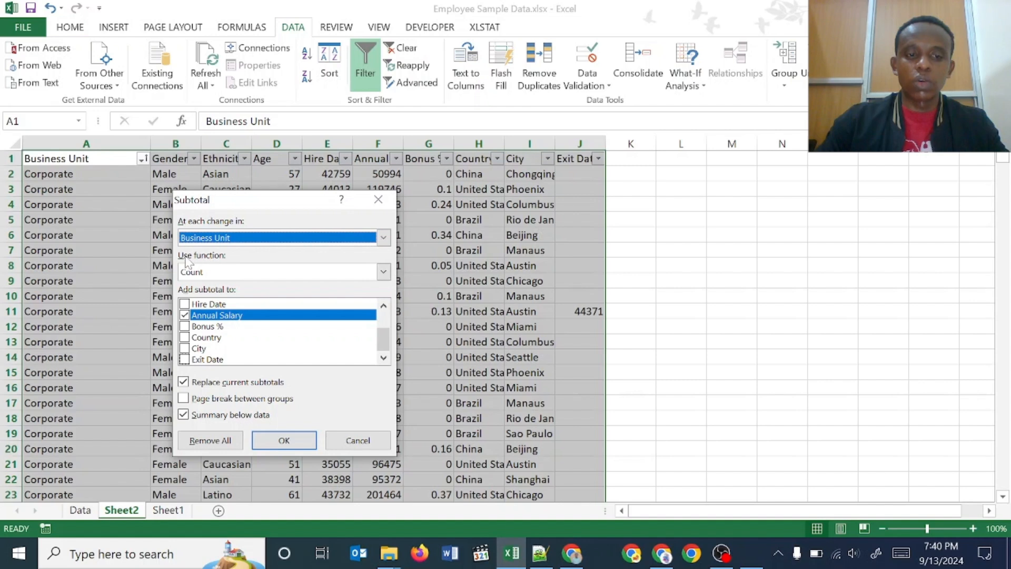
{"action": "left_click", "coordinate": [232, 271]}
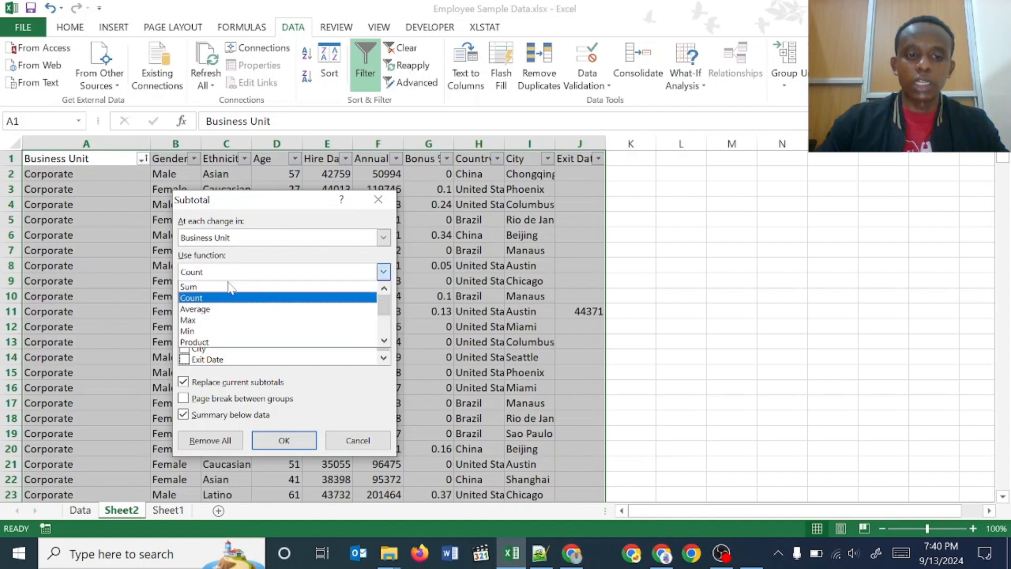
{"action": "left_click", "coordinate": [226, 289]}
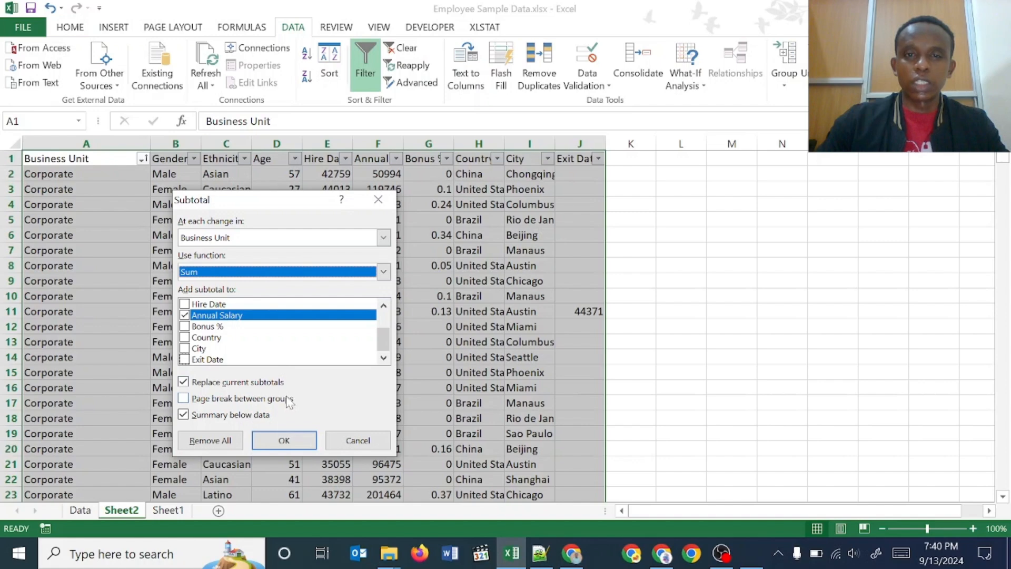
{"action": "left_click", "coordinate": [287, 438]}
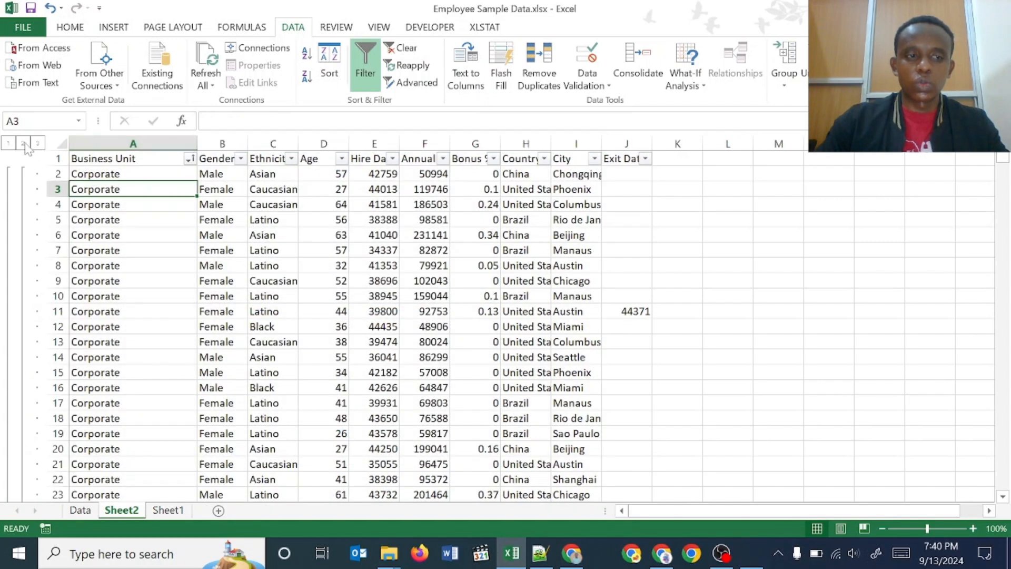
Collapse the outline to the Business Unit totals and the Grand Total.
{"action": "left_click", "coordinate": [473, 155]}
{"action": "key", "text": "Down"}
{"action": "key", "text": "Down"}
{"action": "key", "text": "Down"}
{"action": "key", "text": "Down"}
{"action": "key", "text": "Down"}
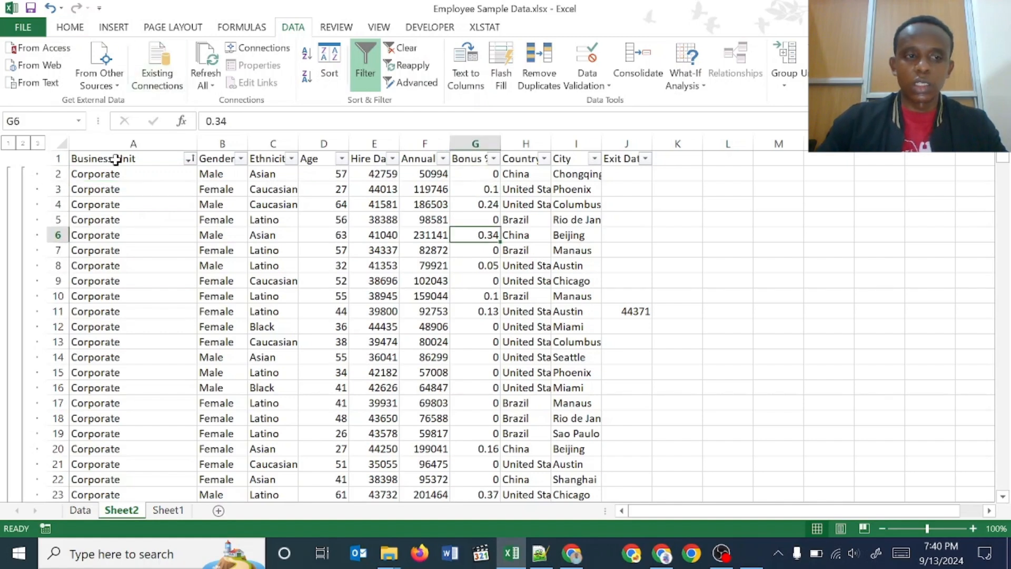
{"action": "left_click", "coordinate": [27, 144]}
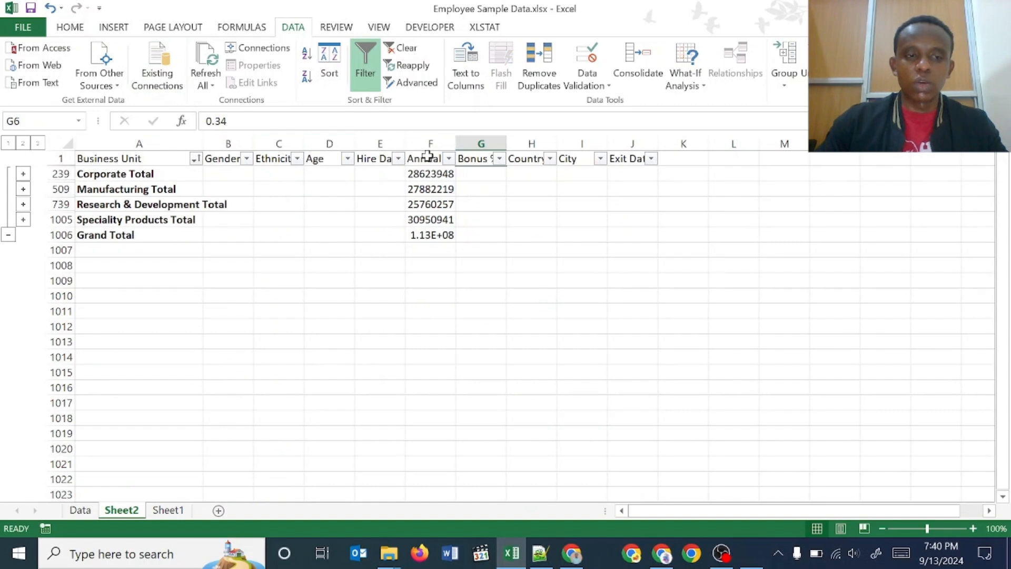
Fit the Annual Salary column to its contents and format the business unit totals and Grand Total in comma style with two decimals.
{"action": "double_click", "coordinate": [455, 137]}
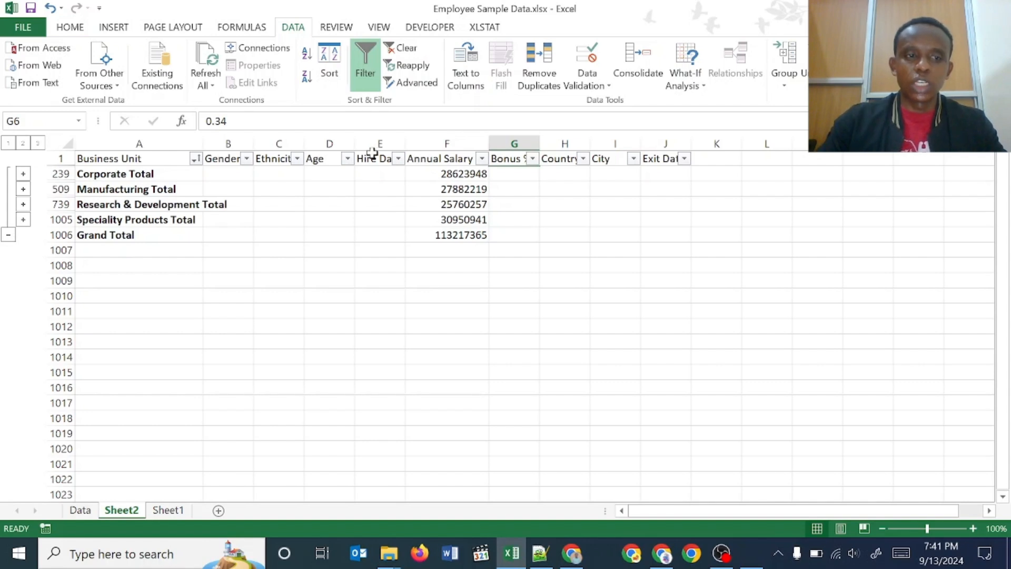
{"action": "left_click", "coordinate": [158, 143]}
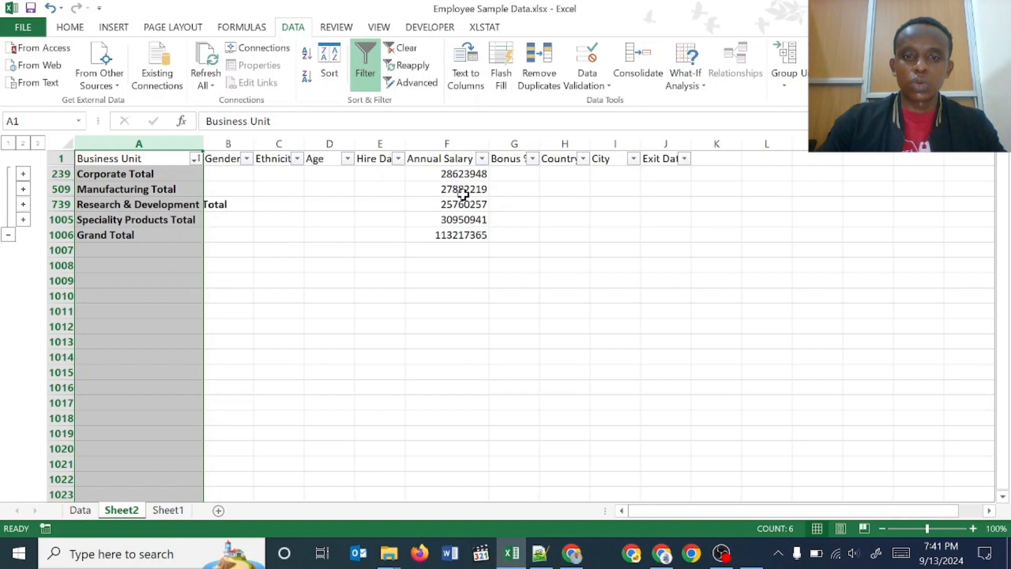
{"action": "left_click", "coordinate": [463, 174]}
{"action": "mouse_move", "coordinate": [467, 221]}
{"action": "left_mouse_down"}
{"action": "mouse_move", "coordinate": [467, 248]}
{"action": "mouse_move", "coordinate": [467, 235]}
{"action": "left_mouse_up"}
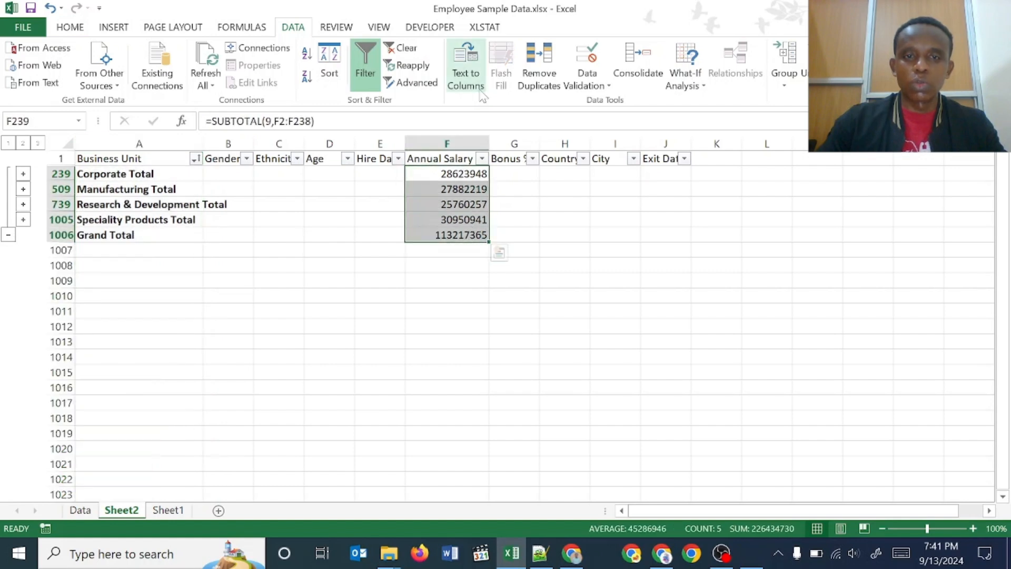
{"action": "left_click", "coordinate": [74, 27]}
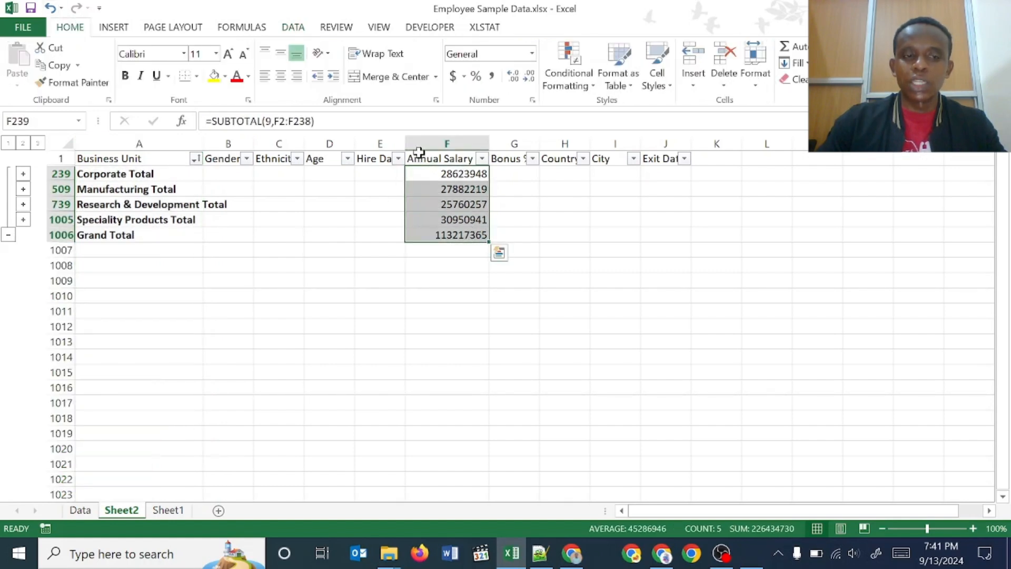
{"action": "left_click", "coordinate": [493, 77]}
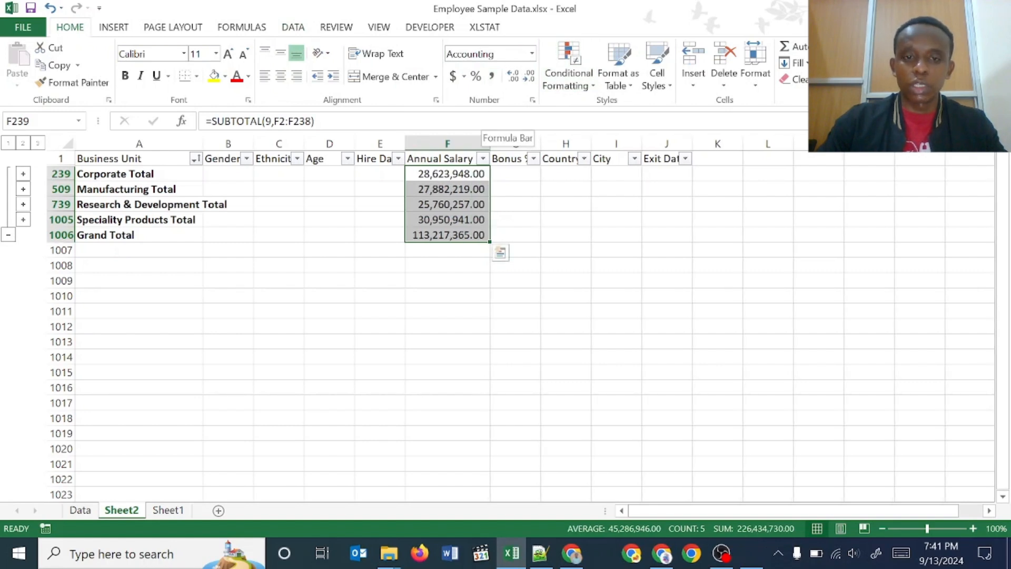
{"action": "left_click", "coordinate": [478, 171]}
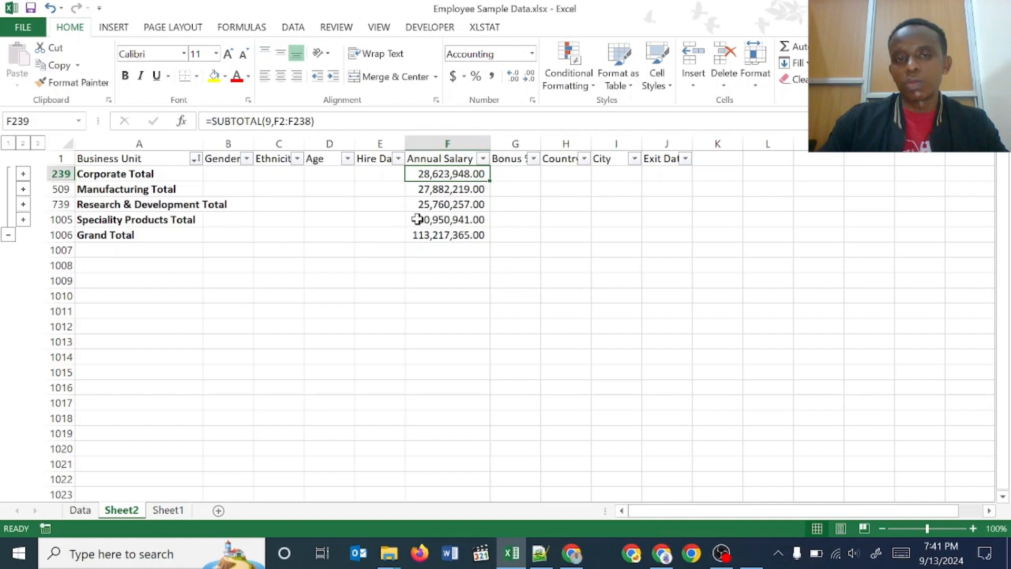